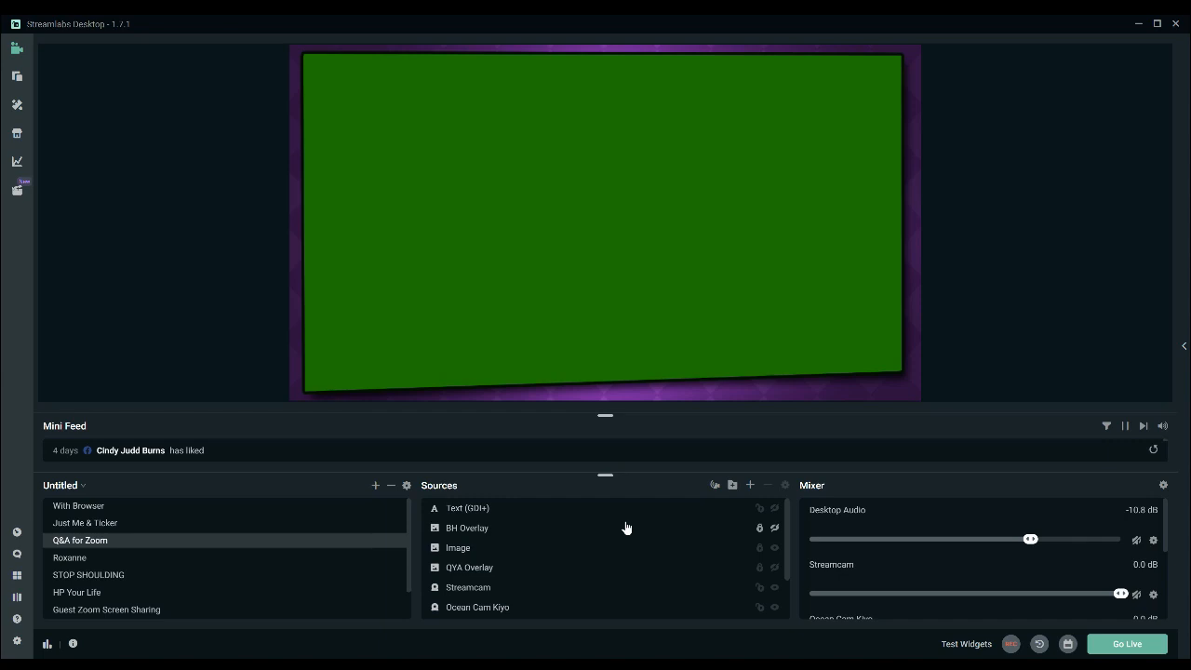
Look at the scene collections list and preview the With Browser, Just Me & Ticker and Q&A for Zoom scenes.
left_click(62, 485)
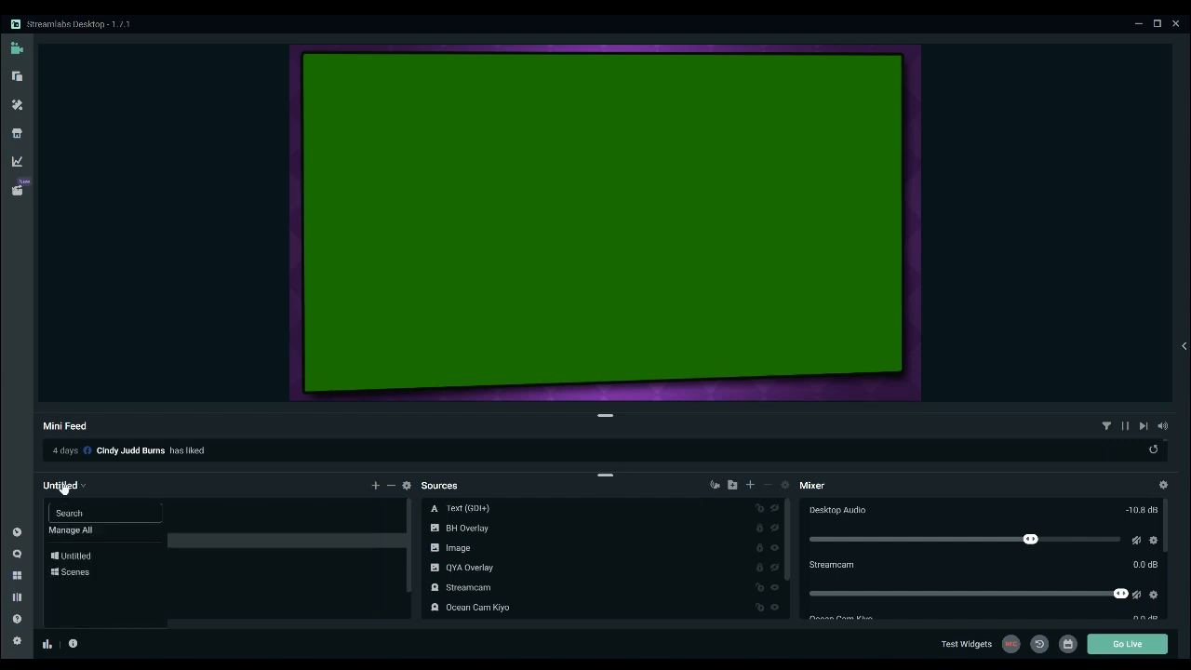
left_click(148, 482)
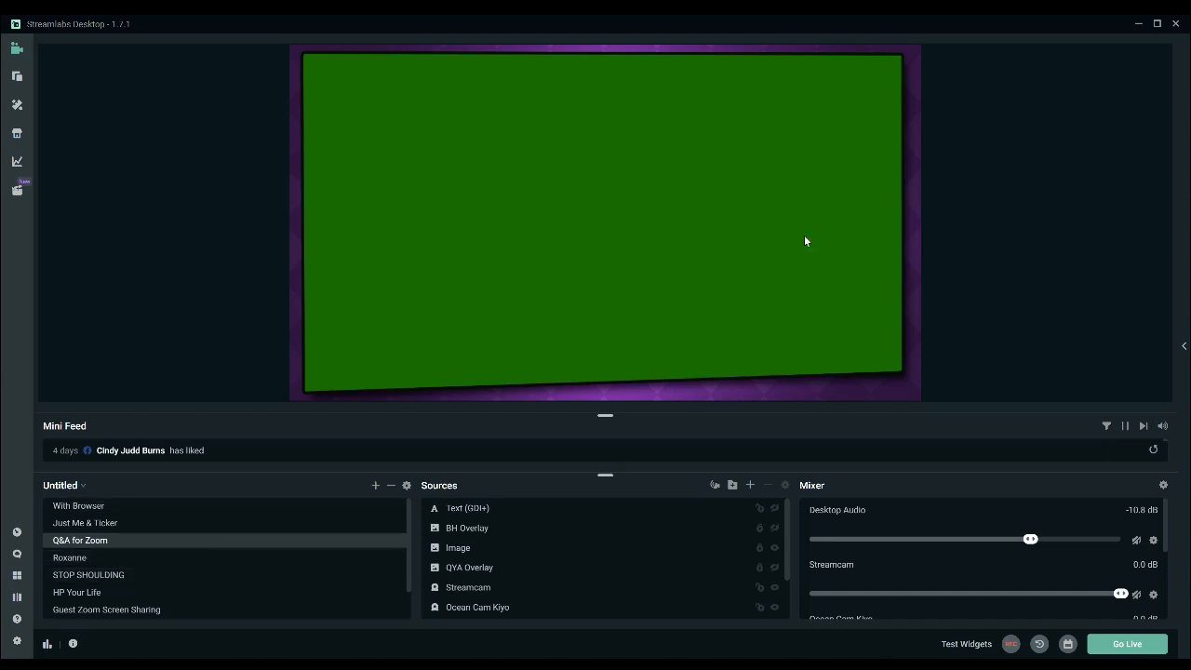
left_click(145, 511)
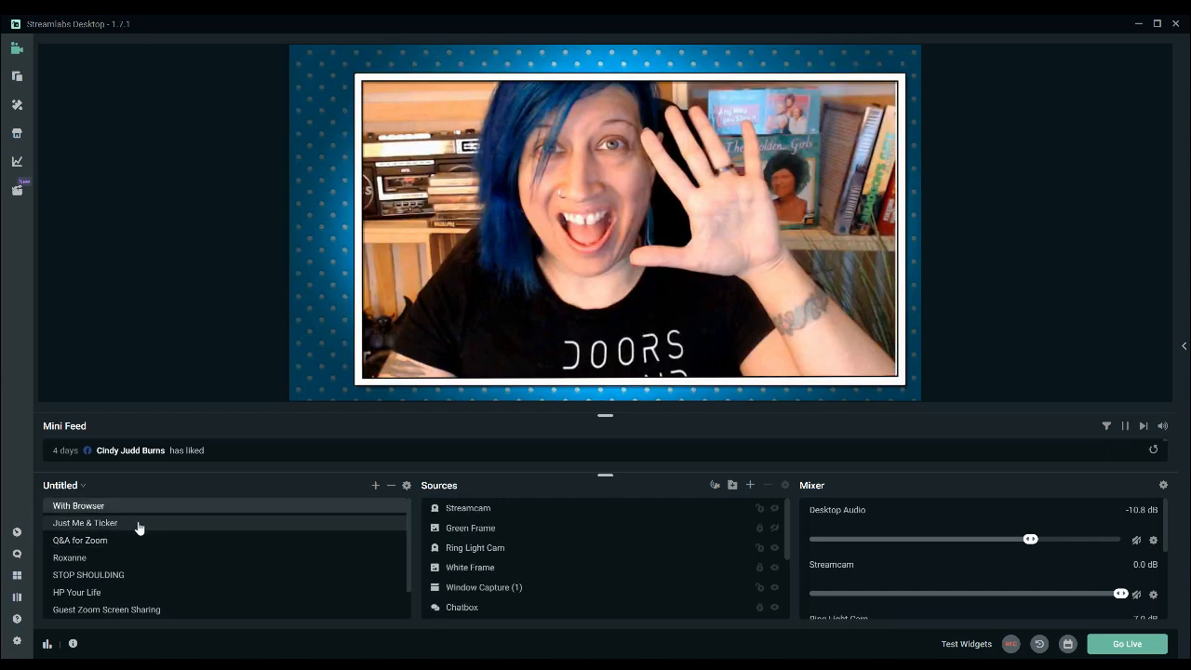
left_click(139, 524)
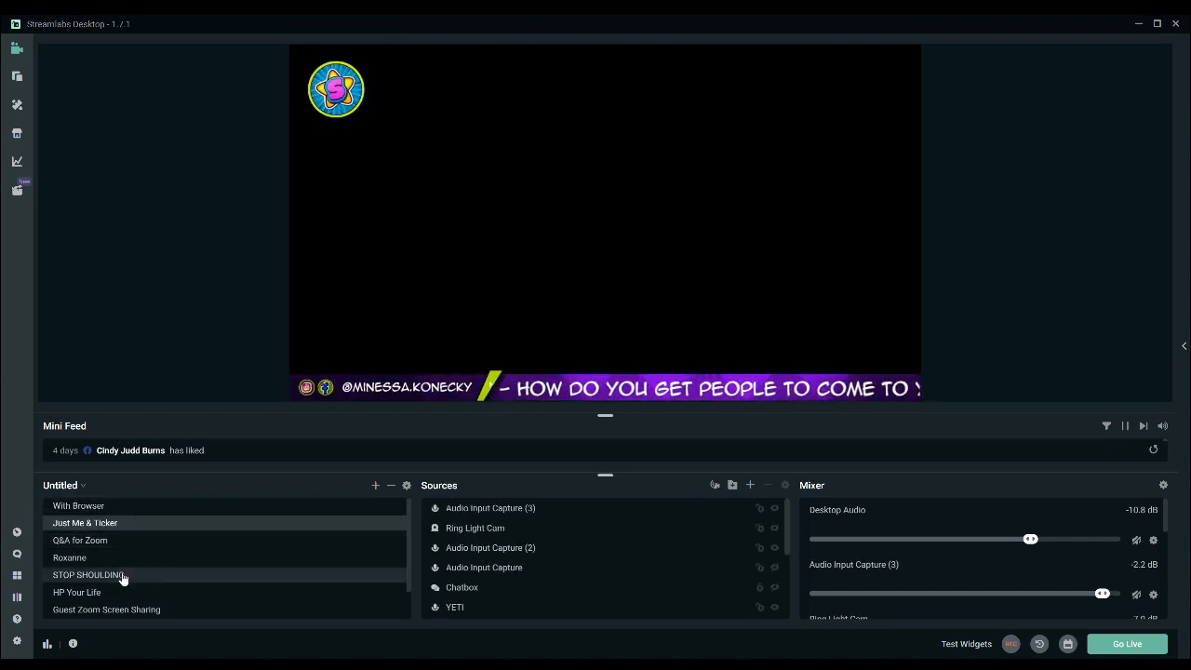
left_click(135, 542)
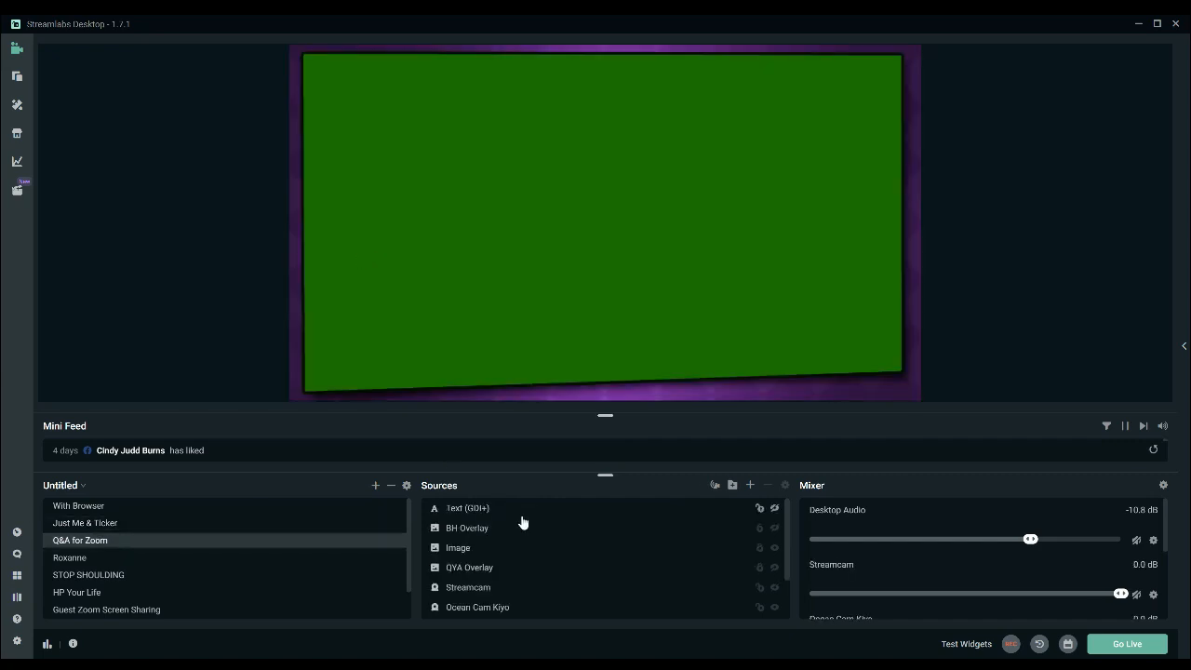
Examine the sources of the Q&A for Zoom scene, including YETI, Streamcam2, green box, Ocean Cam Kiyo and Streamcam.
scroll(522, 521, "down", 3)
left_click(484, 610)
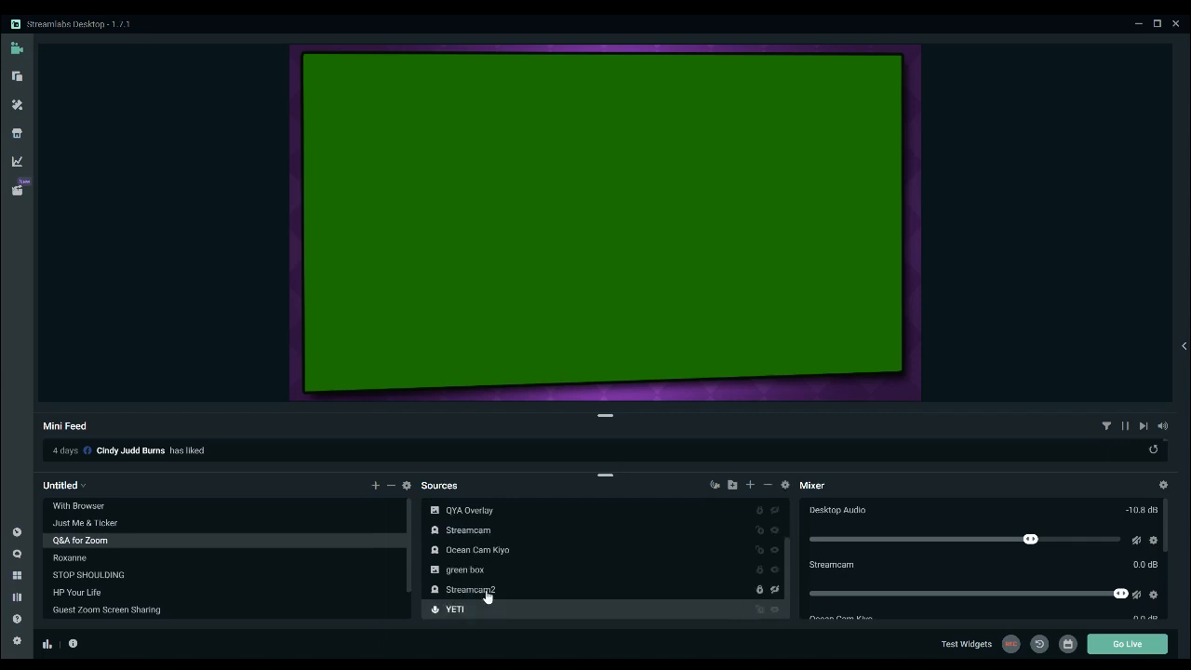
left_click(486, 592)
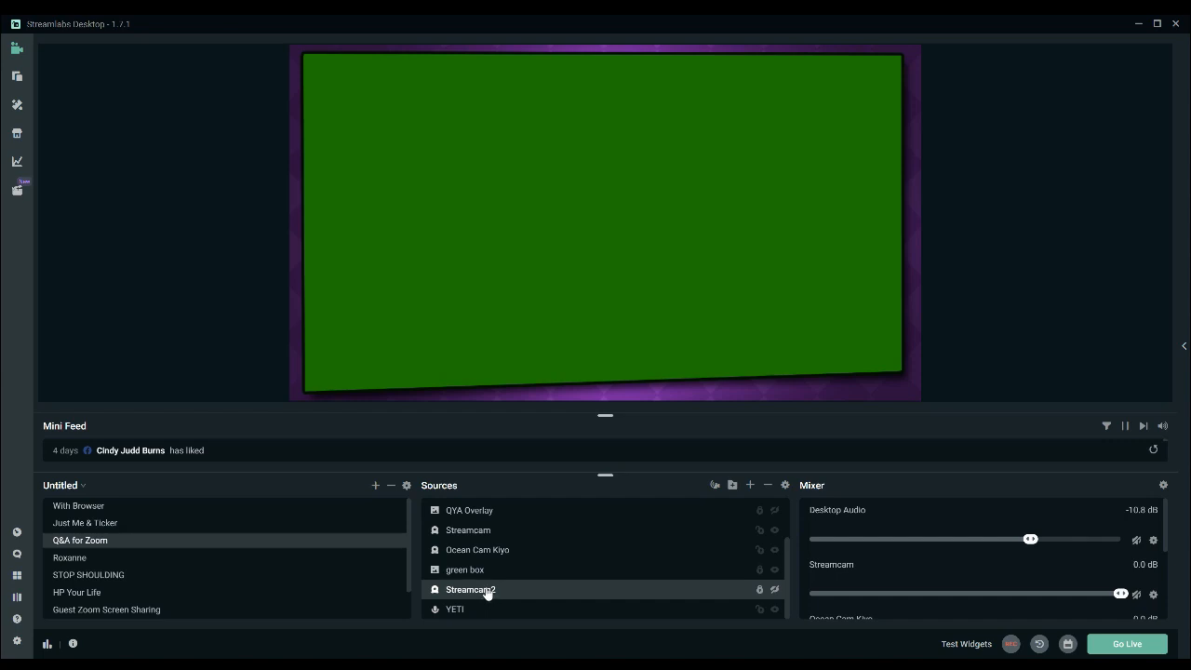
left_click(488, 576)
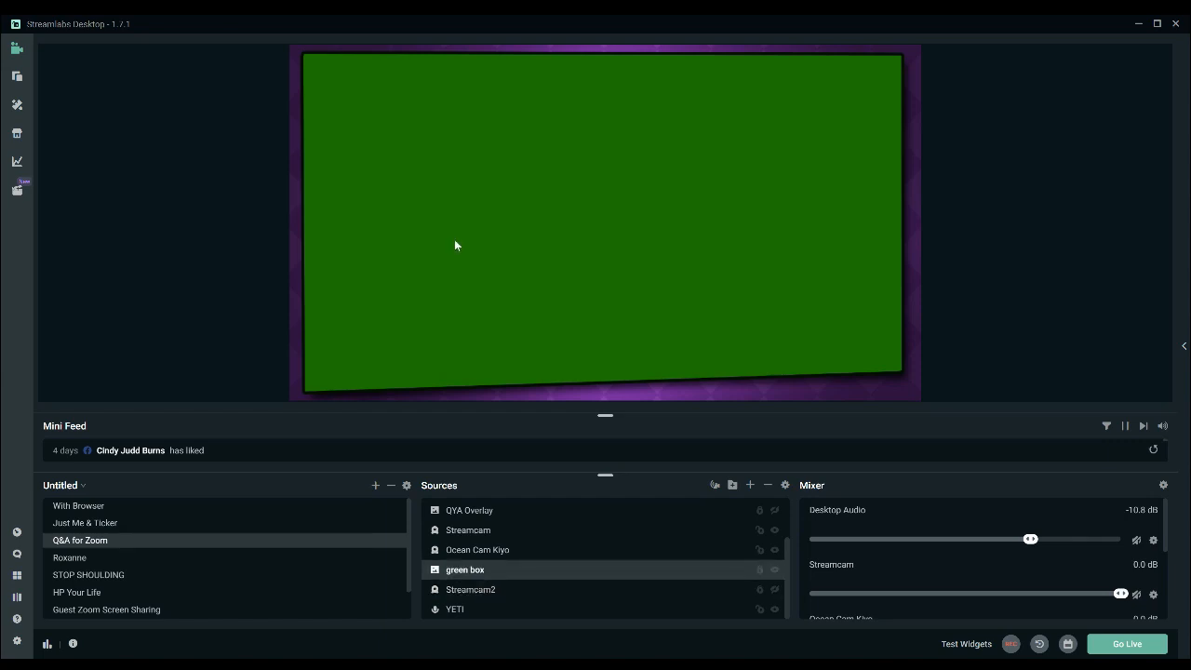
left_click(455, 242)
left_click(468, 550)
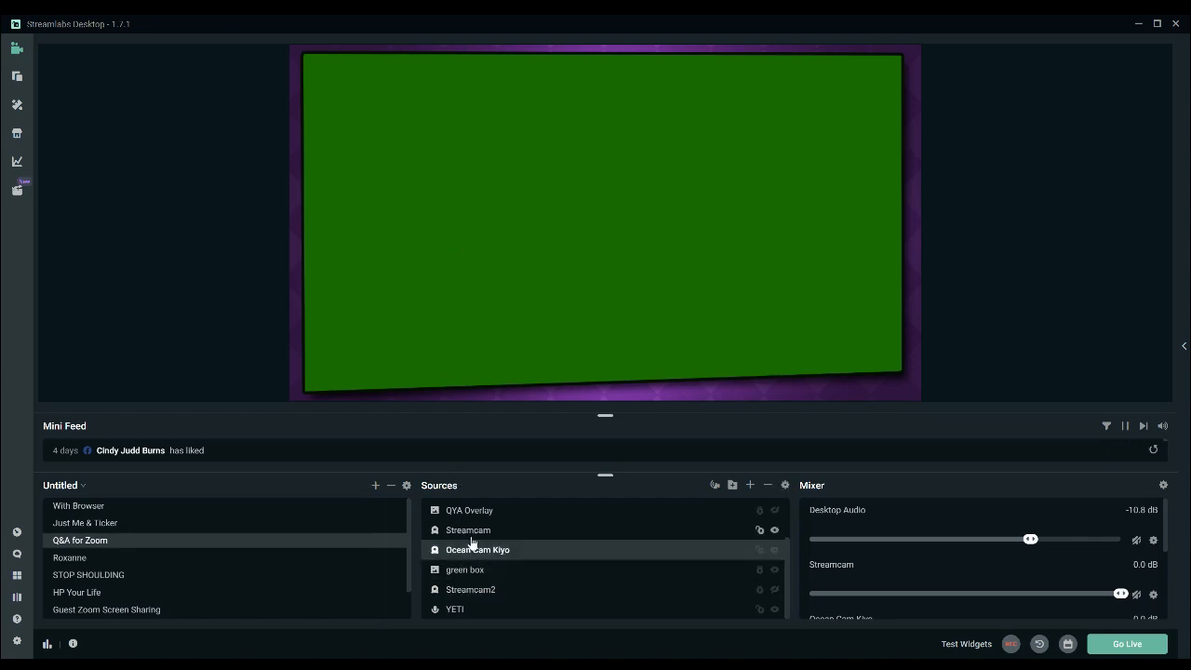
left_click(475, 536)
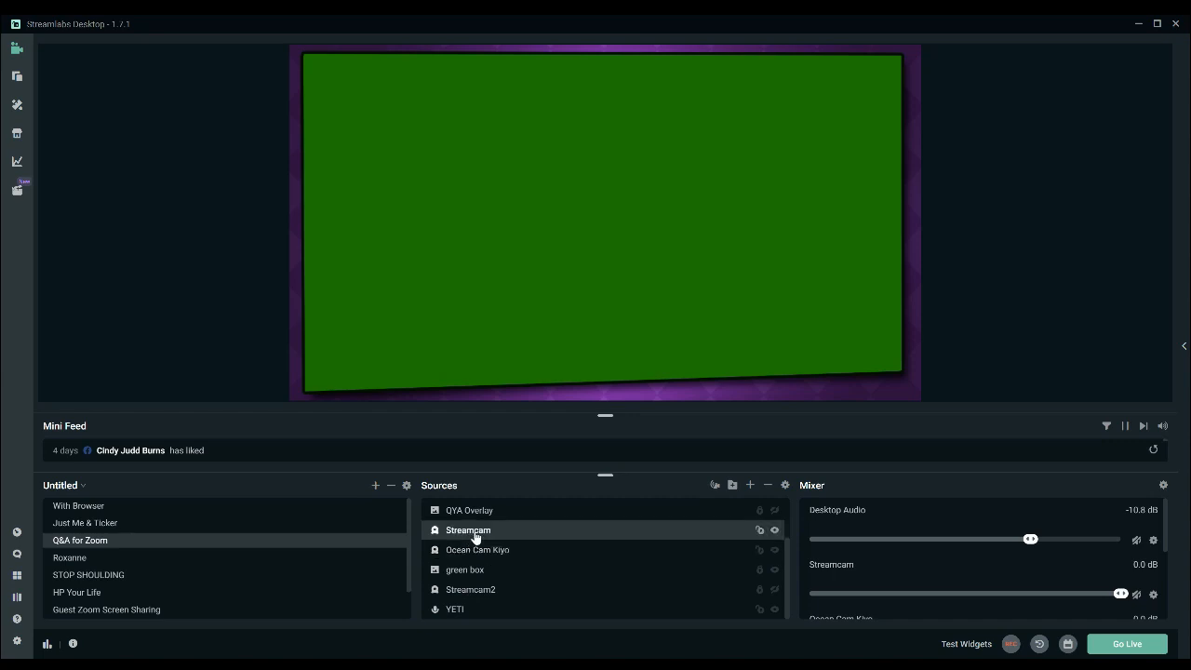
scroll(474, 537, "up", 3)
scroll(474, 537, "down", 3)
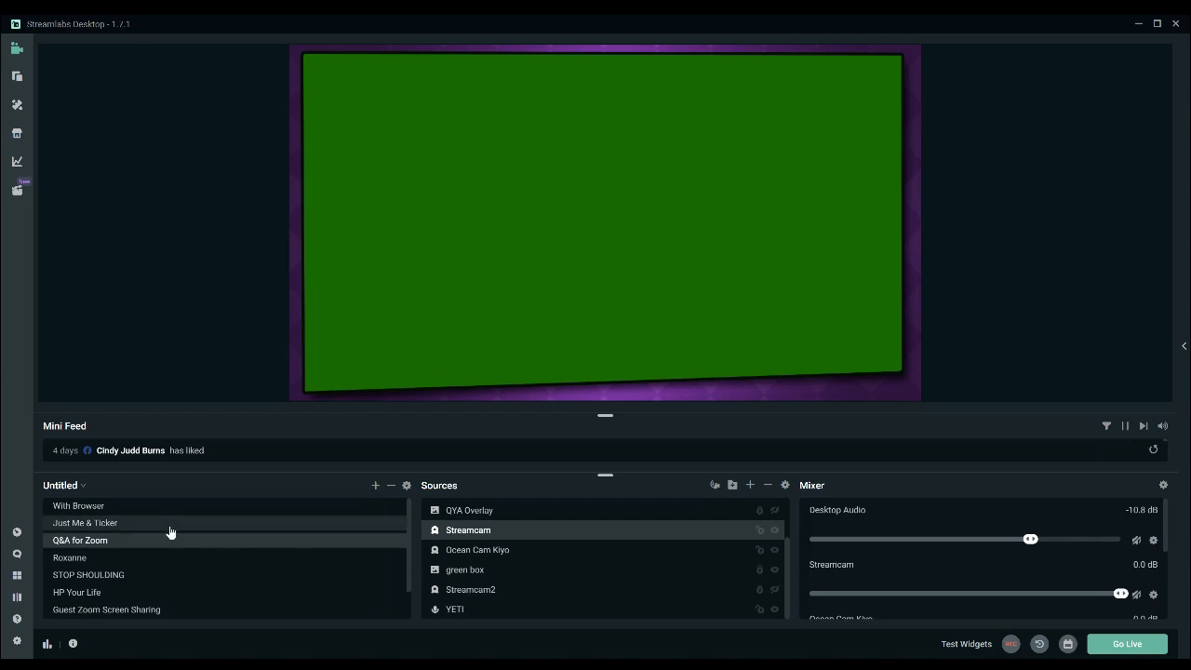
Preview the STOP SHOULDING, Guest Zoom Screen Sharing, HP Your Life, Roxanne and With Browser scenes, and examine the audio mixer.
left_click(149, 577)
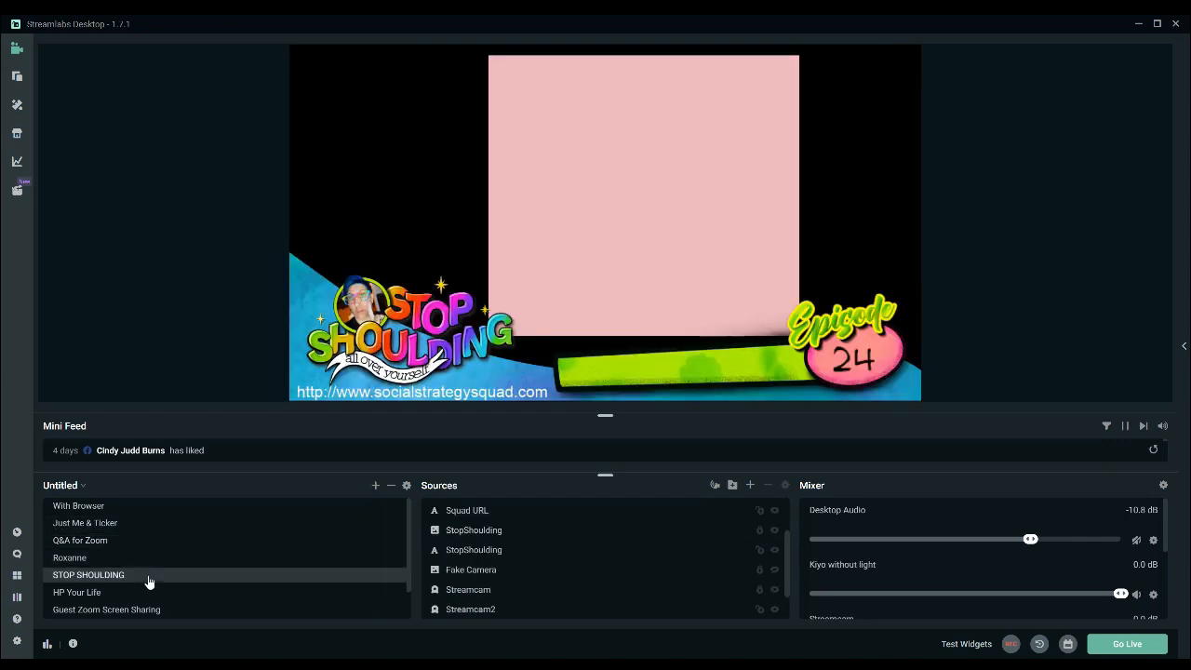
left_click(142, 544)
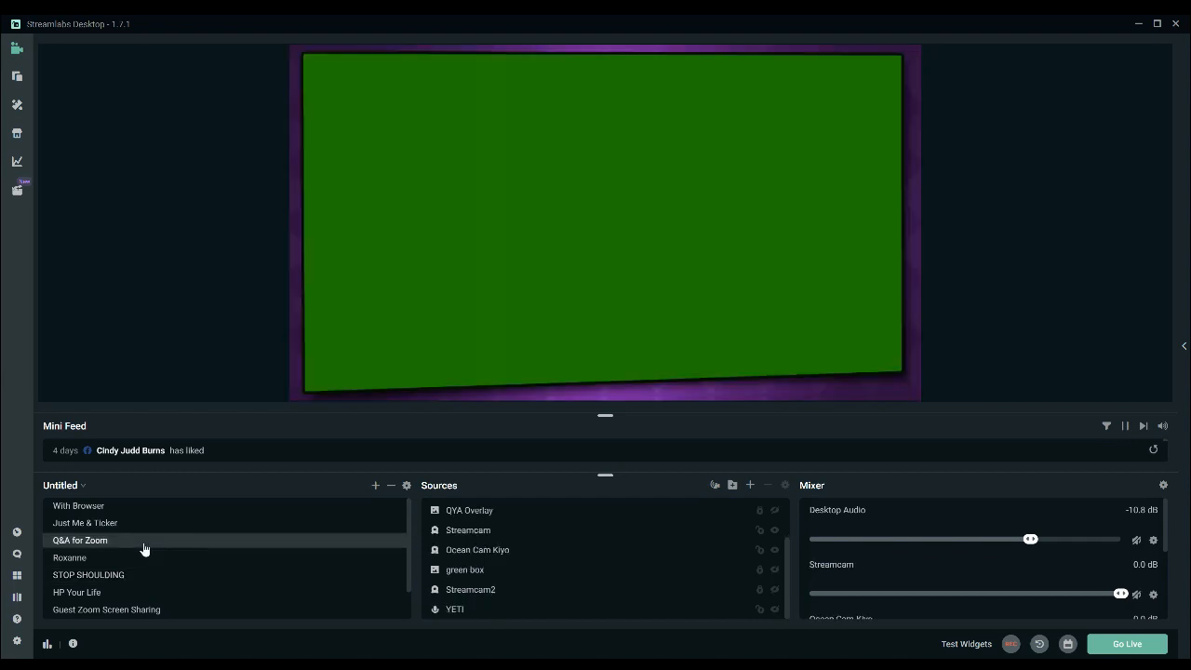
left_click(138, 612)
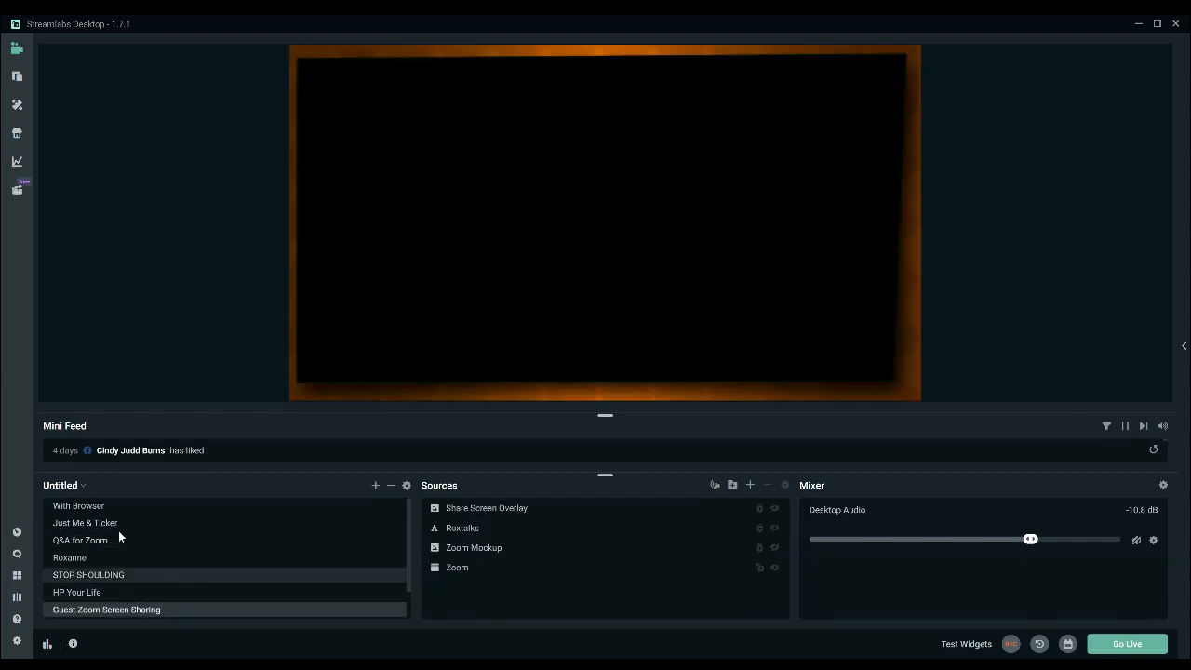
left_click(84, 593)
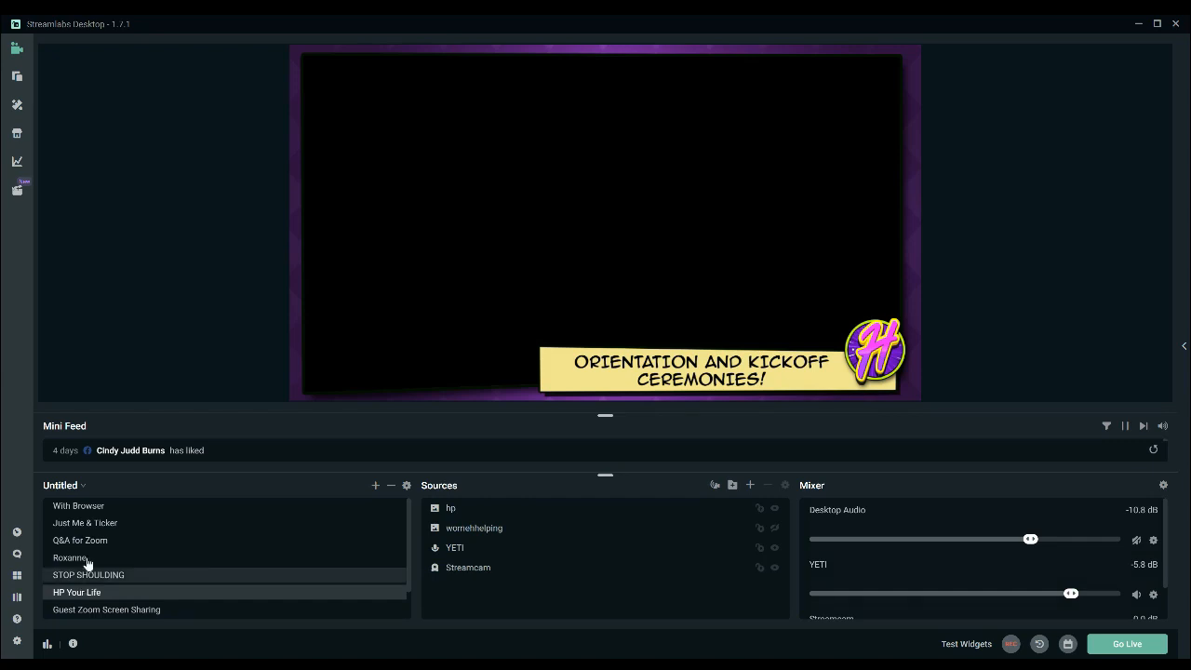
left_click(92, 555)
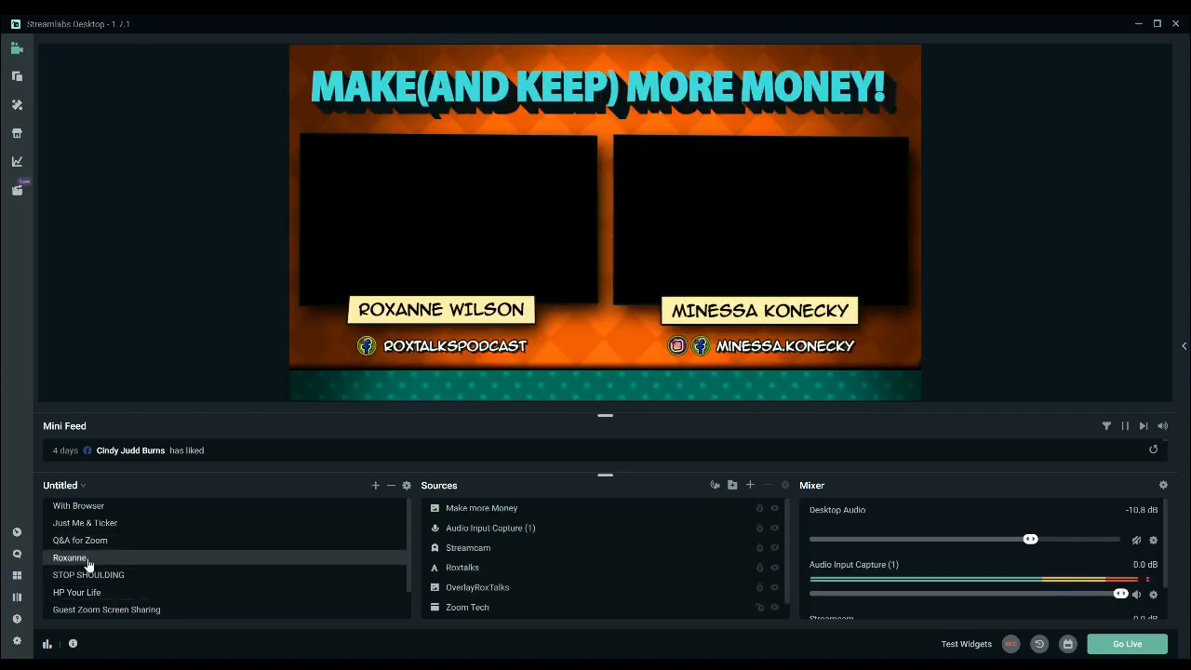
left_click(102, 507)
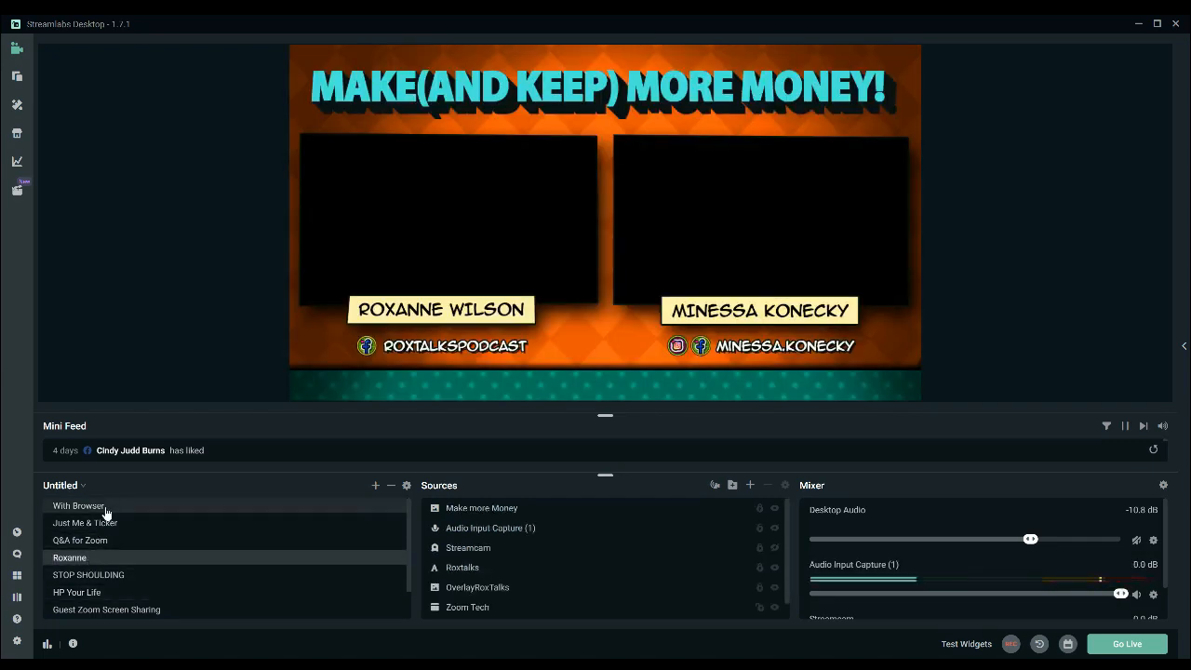
scroll(1033, 556, "down", 1)
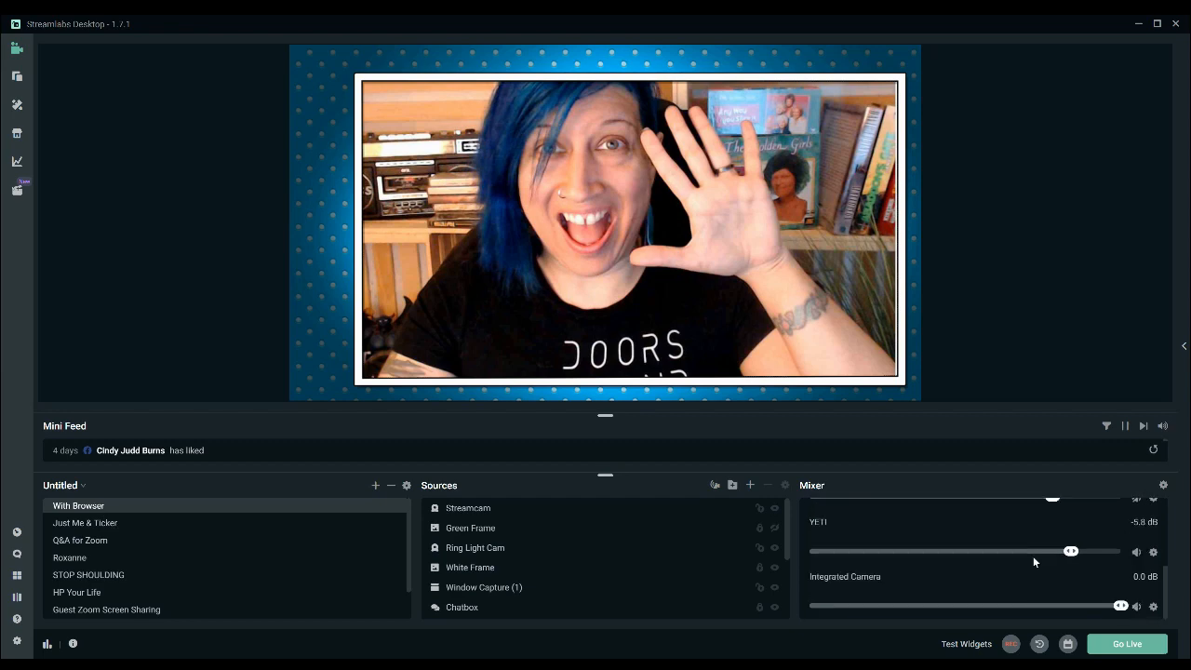
scroll(1033, 555, "up", 1)
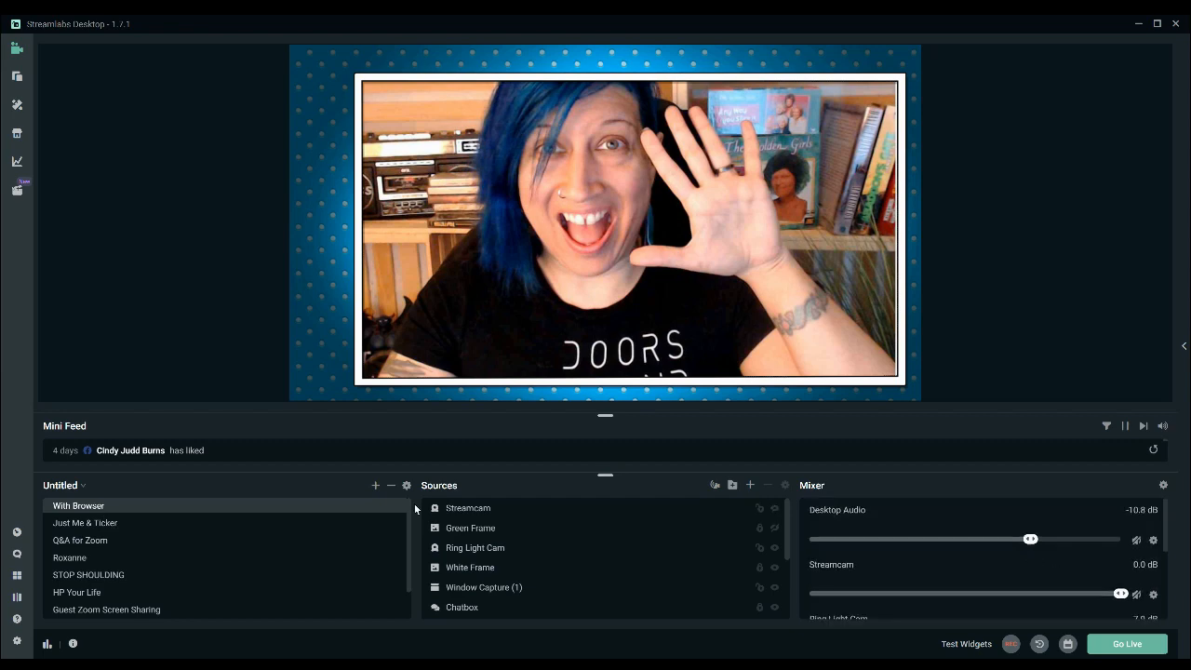
Switch between the Q&A for Zoom, Guest Zoom Screen Sharing, Just Me & Ticker and With Browser scenes to compare their layouts.
left_click(177, 559)
left_click(190, 547)
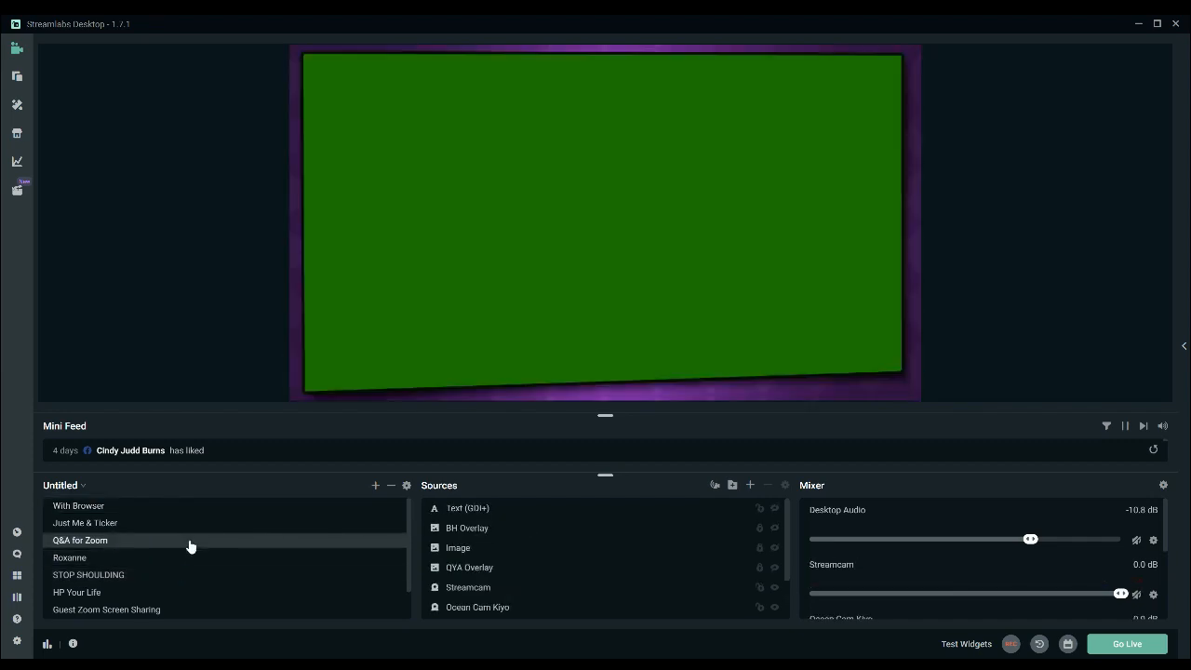
left_click(175, 611)
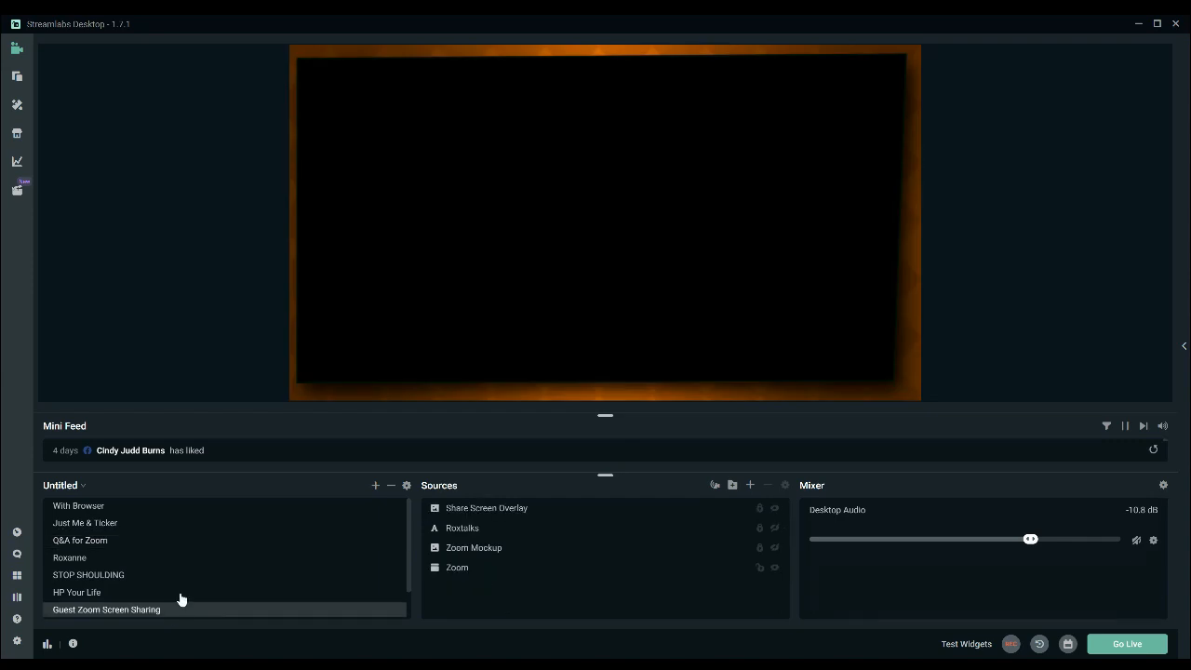
left_click(192, 507)
left_click(191, 524)
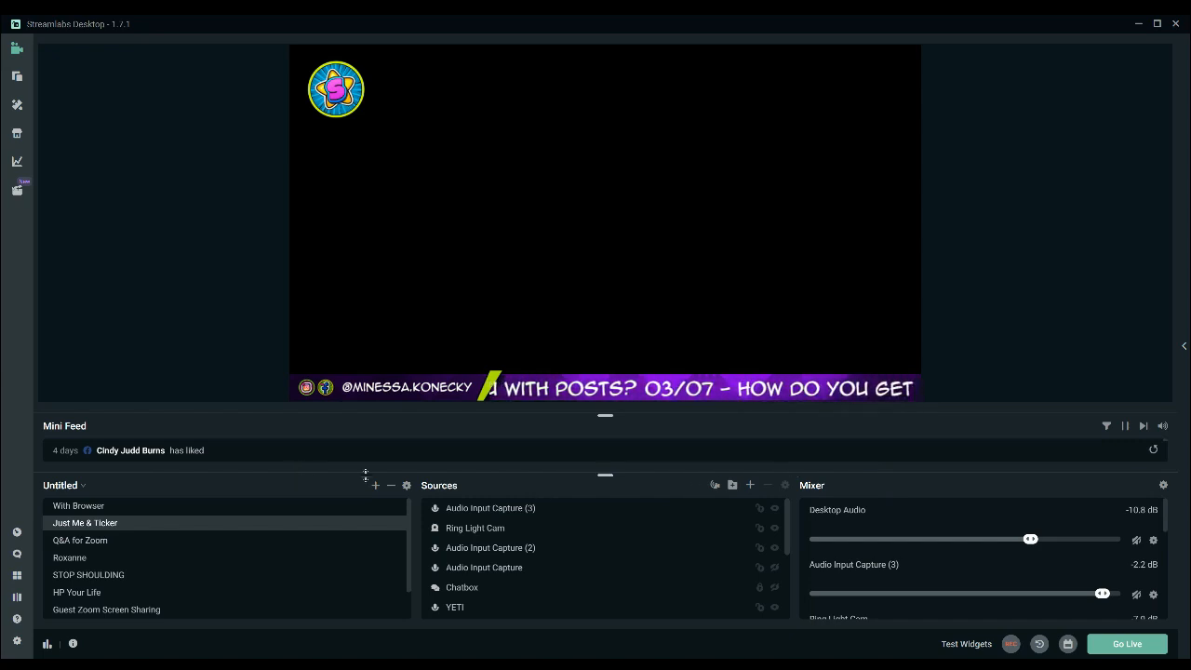
left_click(335, 505)
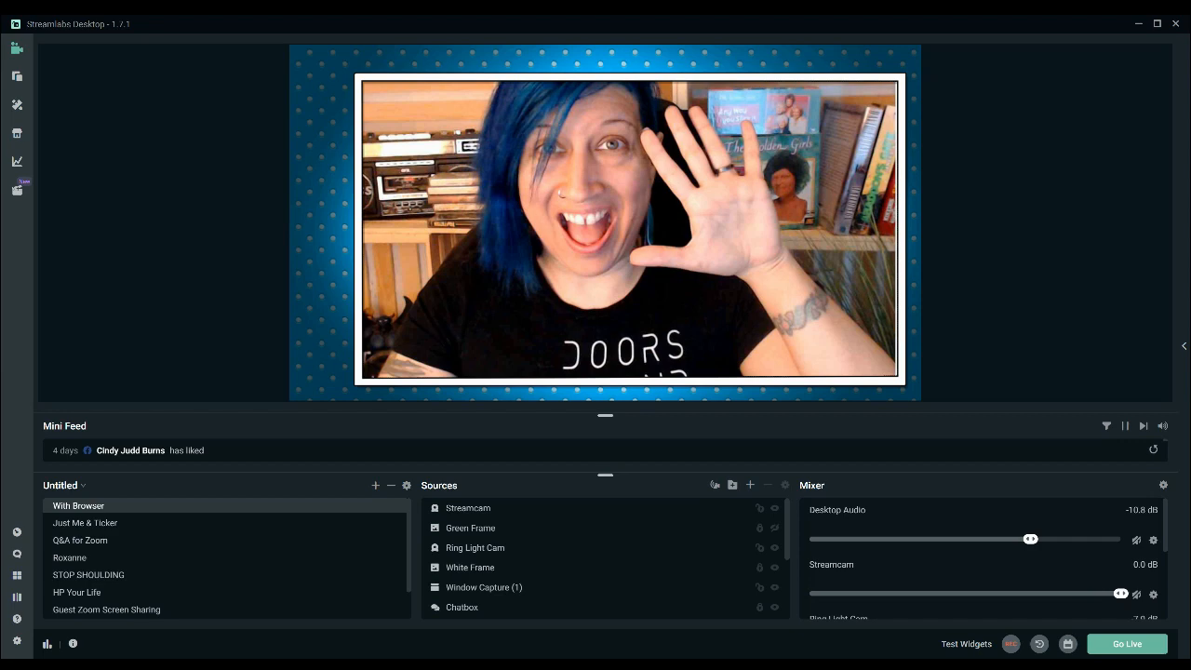
Create a scene named For Training and add the camera source Integrated Camera 1 to it.
left_click(691, 396)
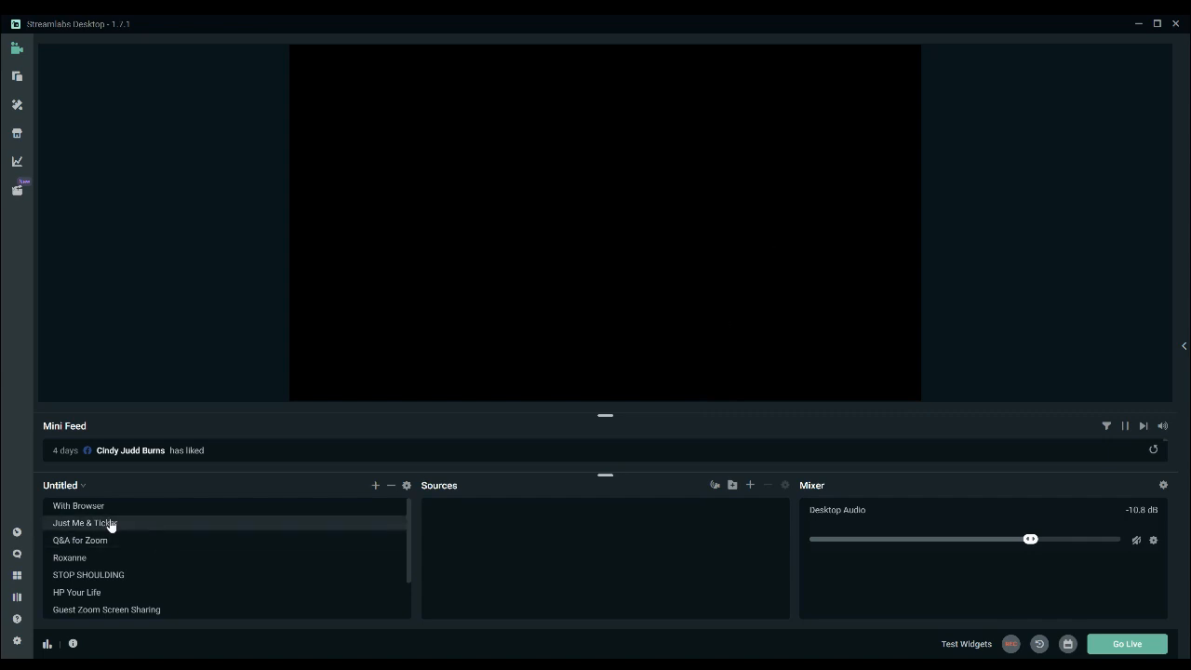
scroll(168, 568, "down", 2)
scroll(169, 577, "up", 2)
scroll(163, 596, "down", 2)
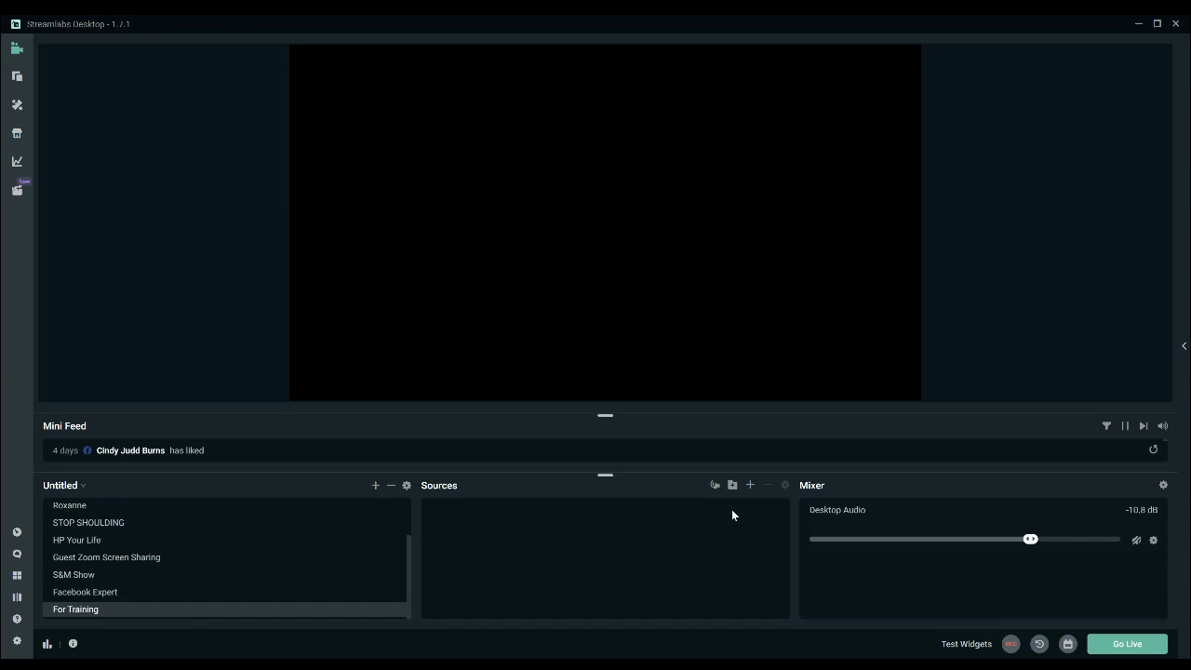
left_click(750, 485)
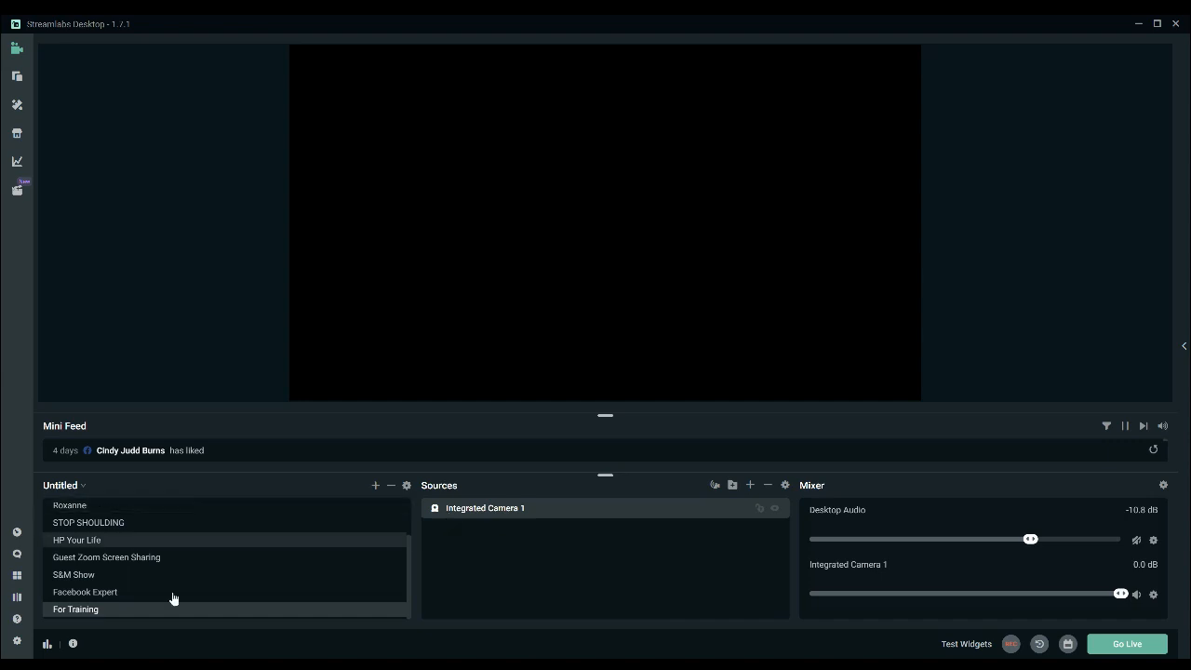
Unlock and copy the Fake Camera image source in the With Browser scene.
scroll(149, 543, "up", 2)
left_click(151, 527)
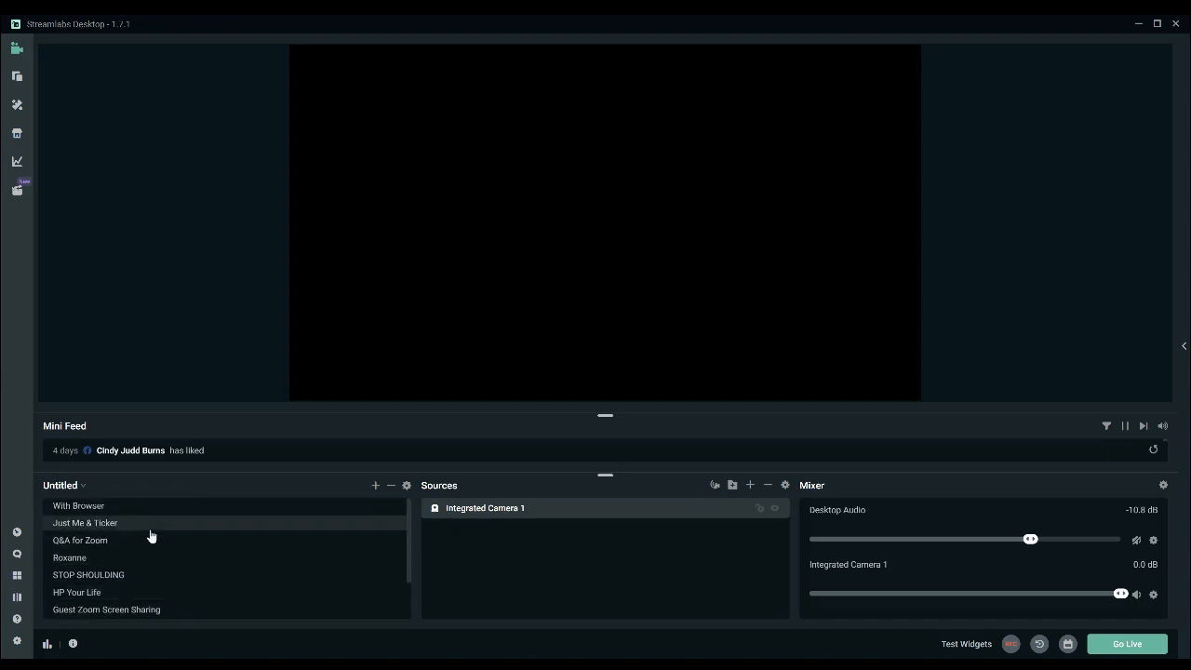
left_click(139, 508)
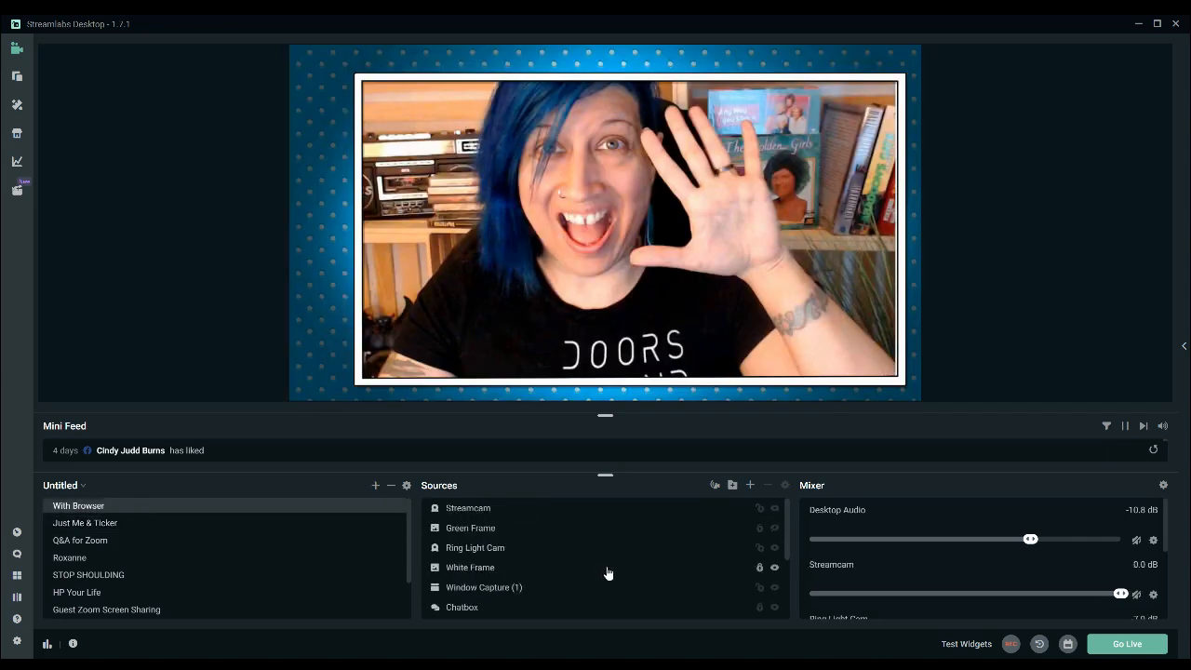
scroll(607, 572, "down", 5)
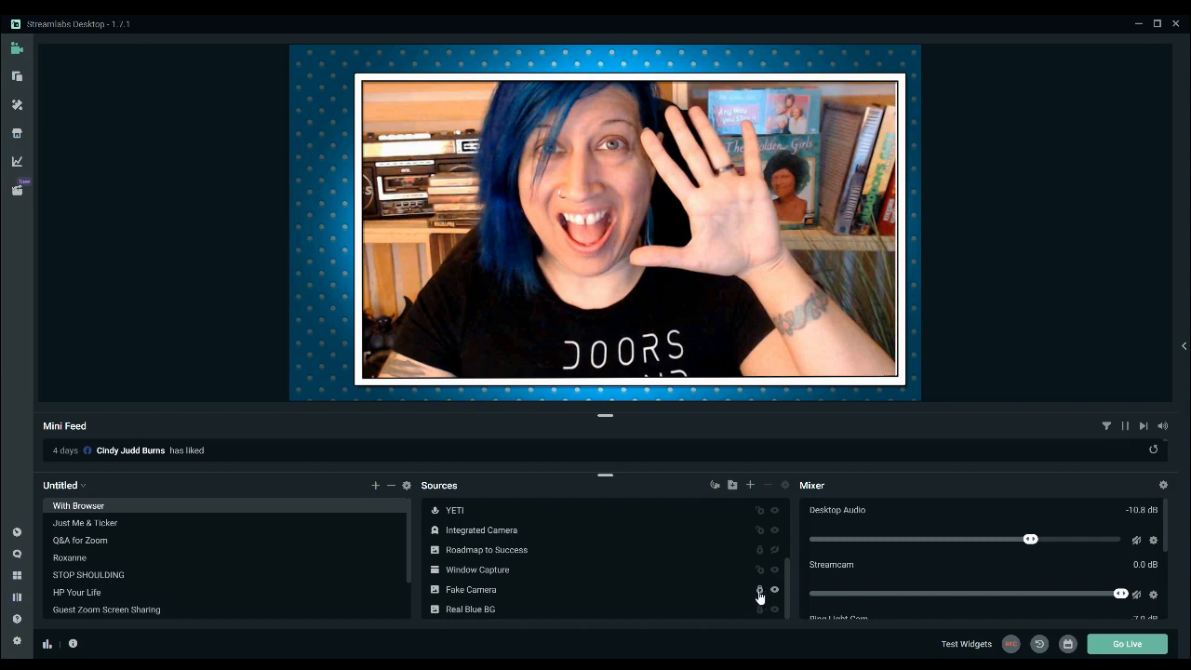
left_click(725, 596)
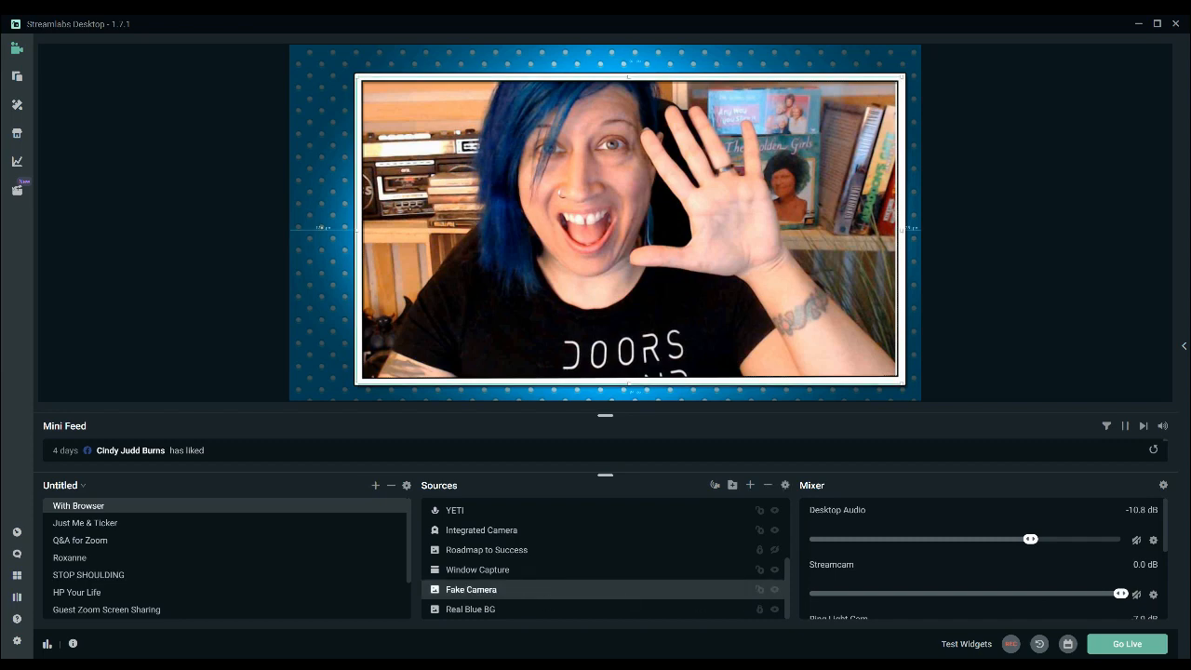
Paste the copied Fake Camera source into the For Training scene.
scroll(106, 587, "down", 3)
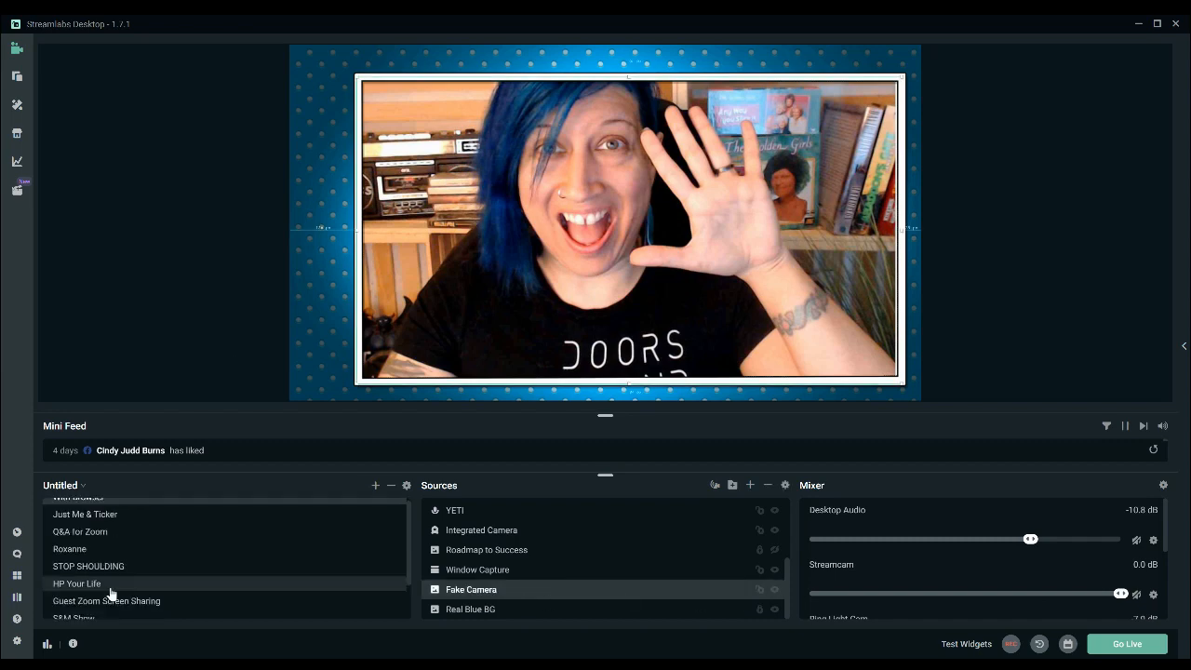
left_click(101, 610)
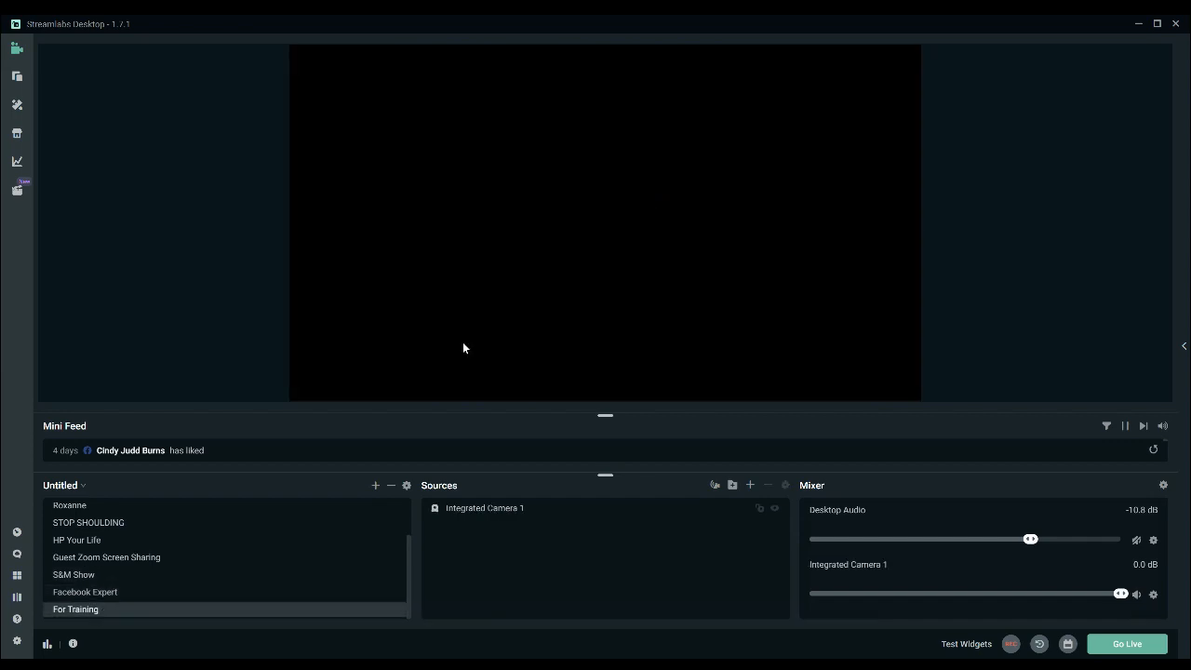
right_click(555, 536)
left_click(606, 402)
Move the Fake Camera image to the canvas's upper-left corner and enlarge it until it fills the canvas.
left_click_drag(611, 192, 544, 162)
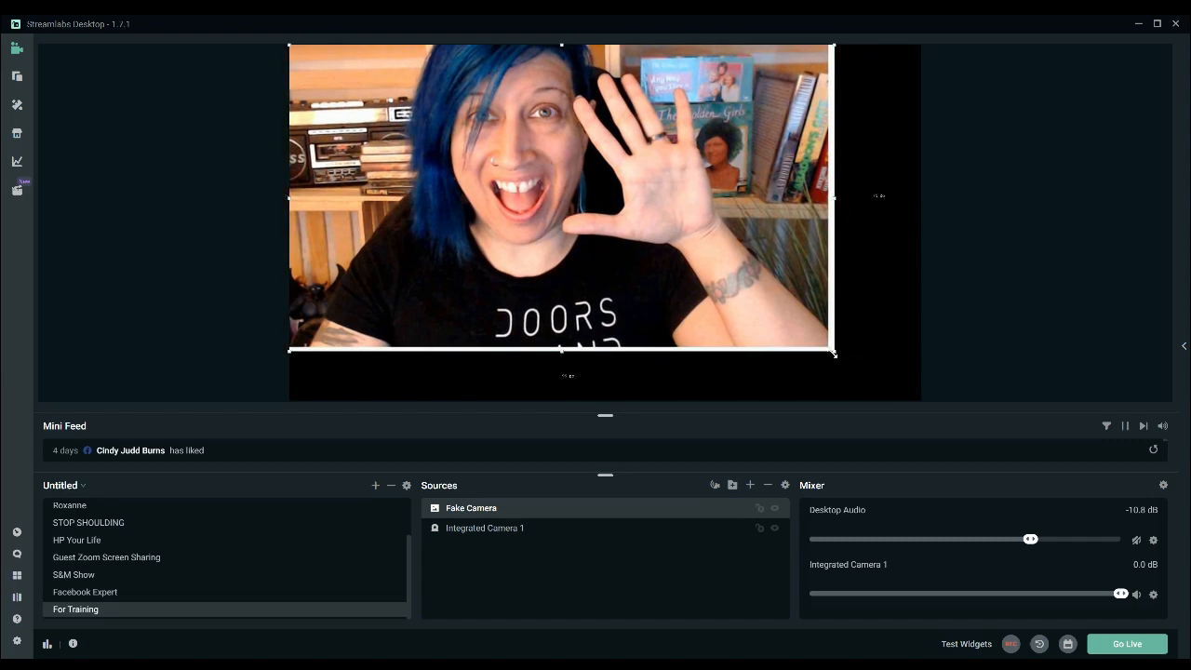
left_click_drag(833, 354, 927, 418)
left_click(976, 342)
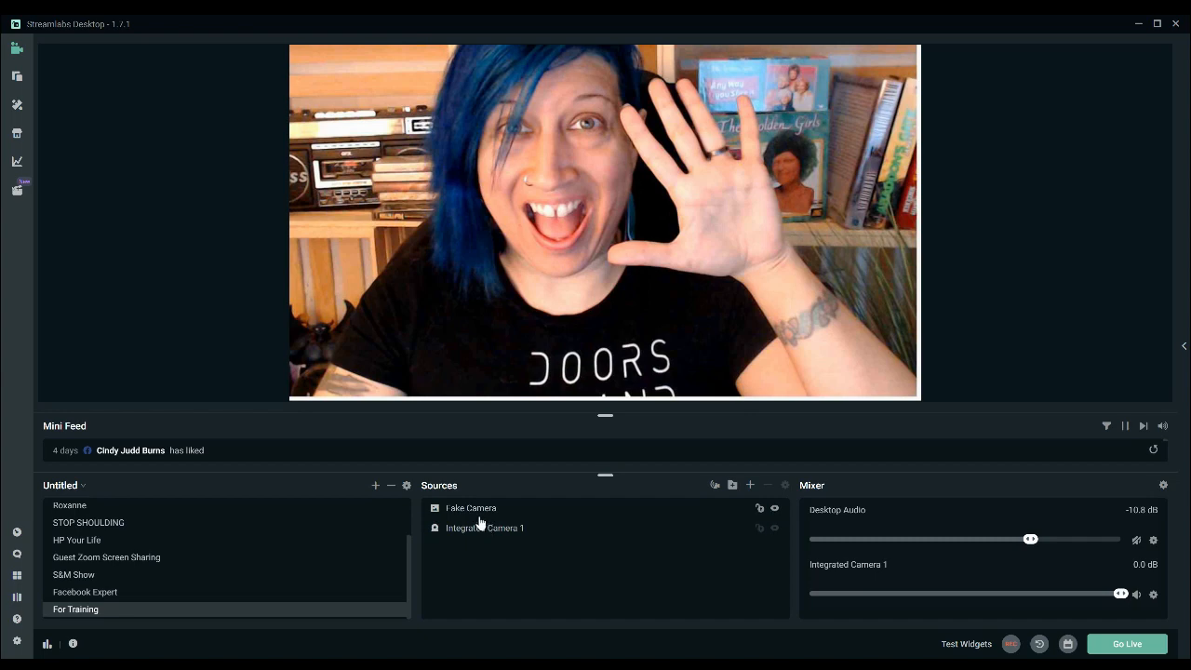
Realign the Fake Camera image with the canvas's left edge and add an image source named Logo.
left_click_drag(494, 268, 500, 272)
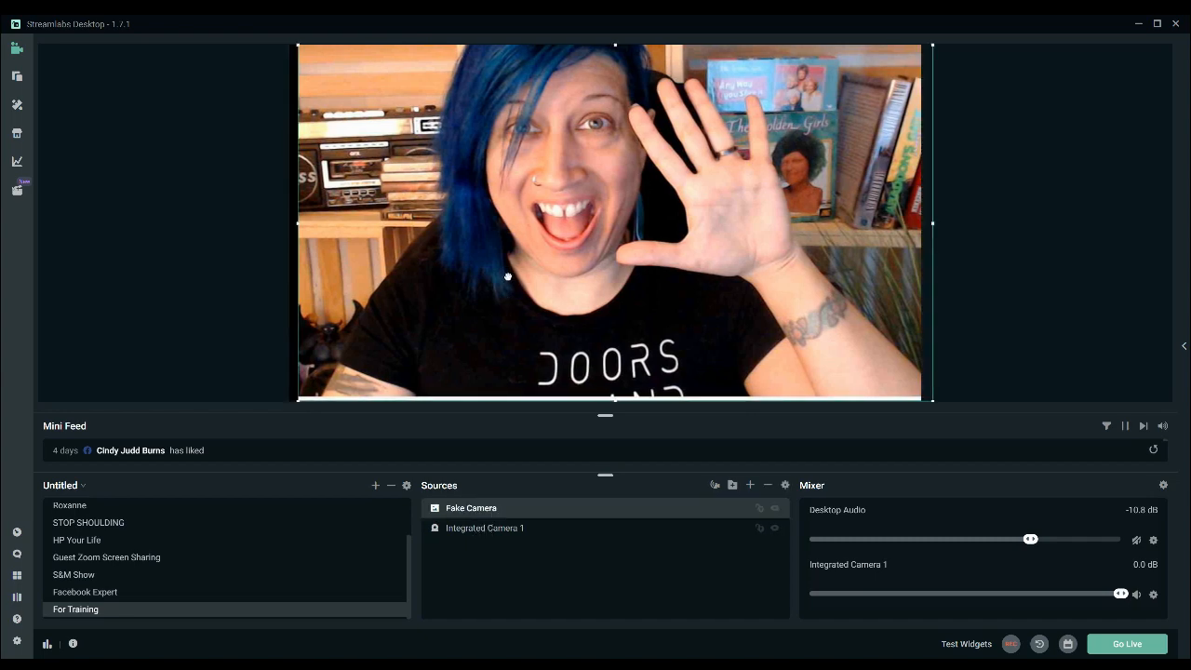
left_click(1011, 221)
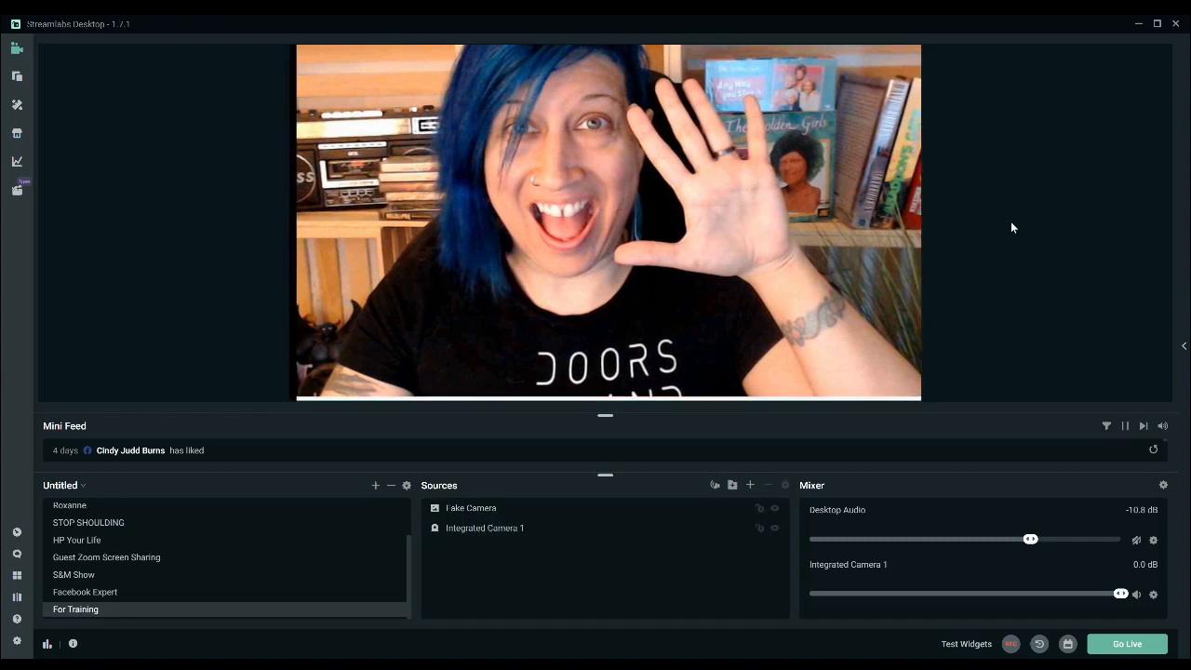
left_click_drag(429, 324, 419, 324)
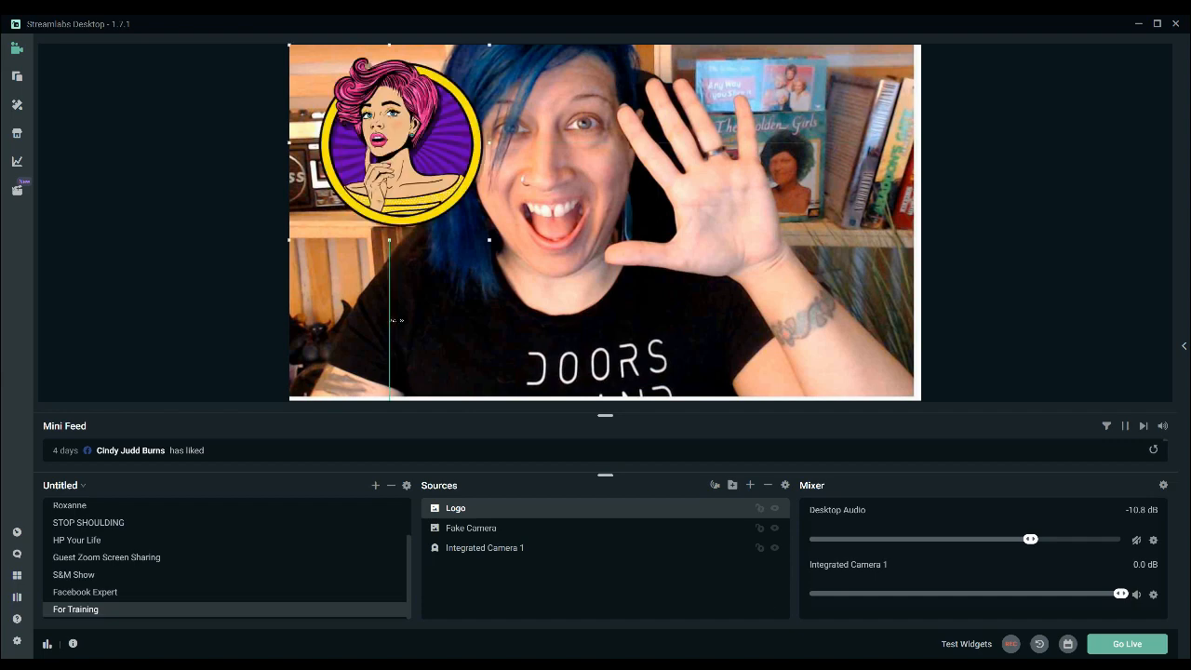
Enlarge the Fake Camera image slightly beyond the canvas edges, reposition it to cover the whole canvas, and lock it.
left_click(548, 281)
left_click(407, 148)
mouse_move(673, 224)
left_mouse_down()
mouse_move(702, 247)
mouse_move(670, 222)
left_mouse_up()
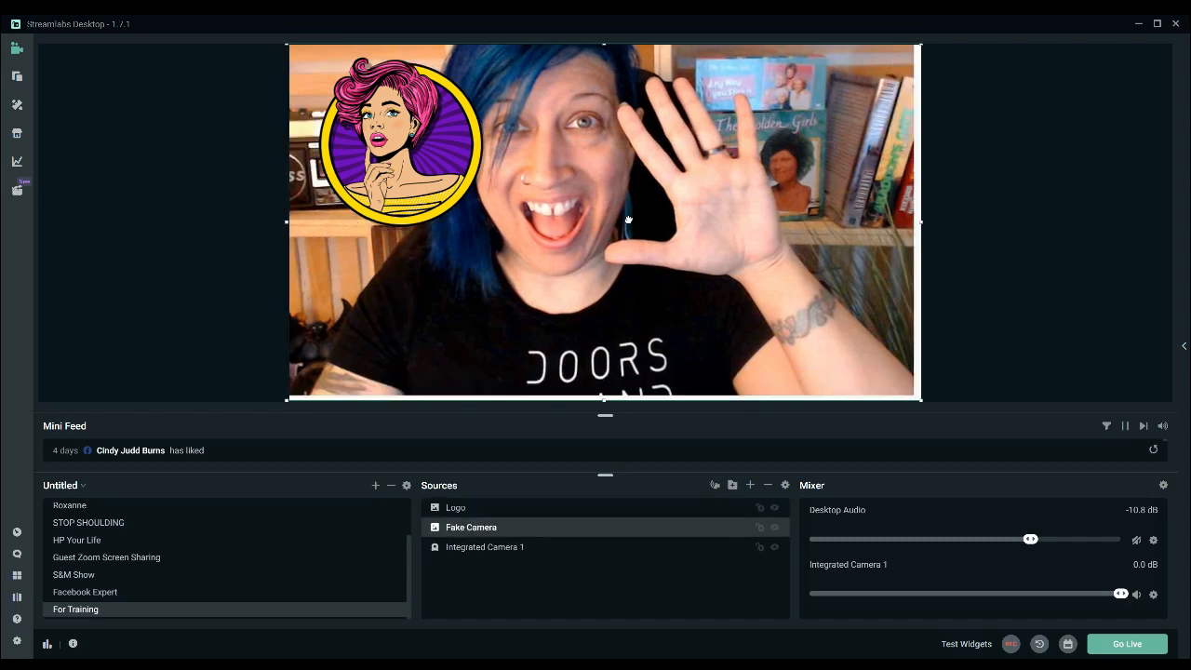
left_click(400, 140)
mouse_move(650, 359)
left_mouse_down()
mouse_move(677, 360)
mouse_move(648, 356)
left_mouse_up()
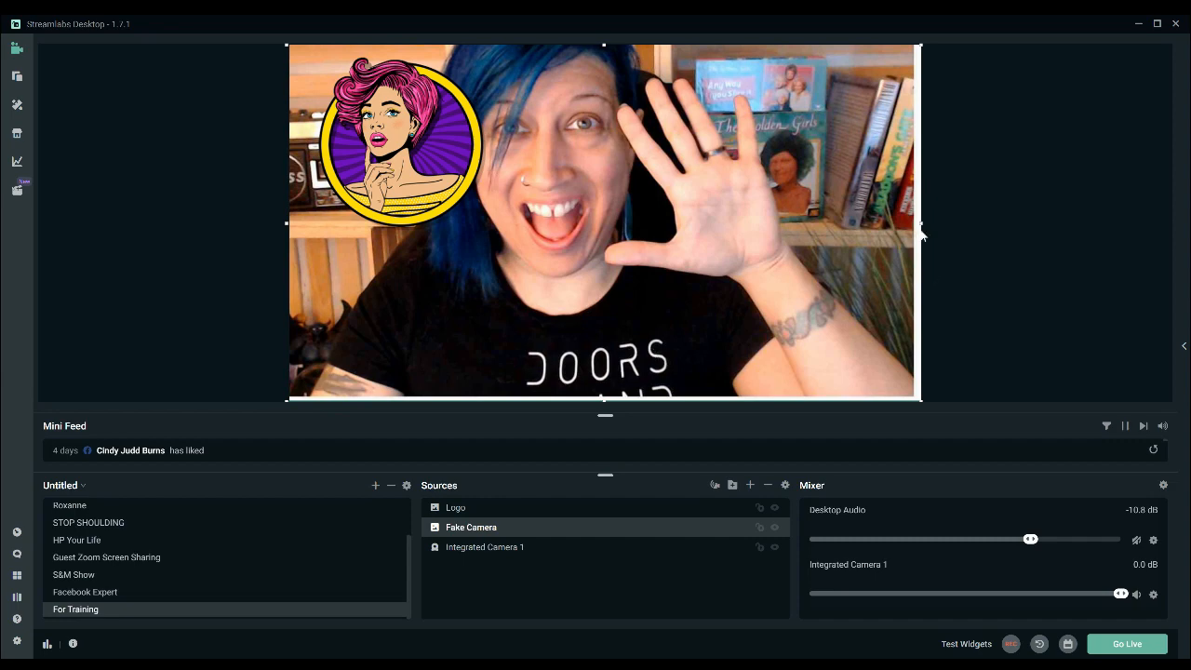
left_click_drag(921, 223, 946, 223)
left_click_drag(783, 279, 768, 282)
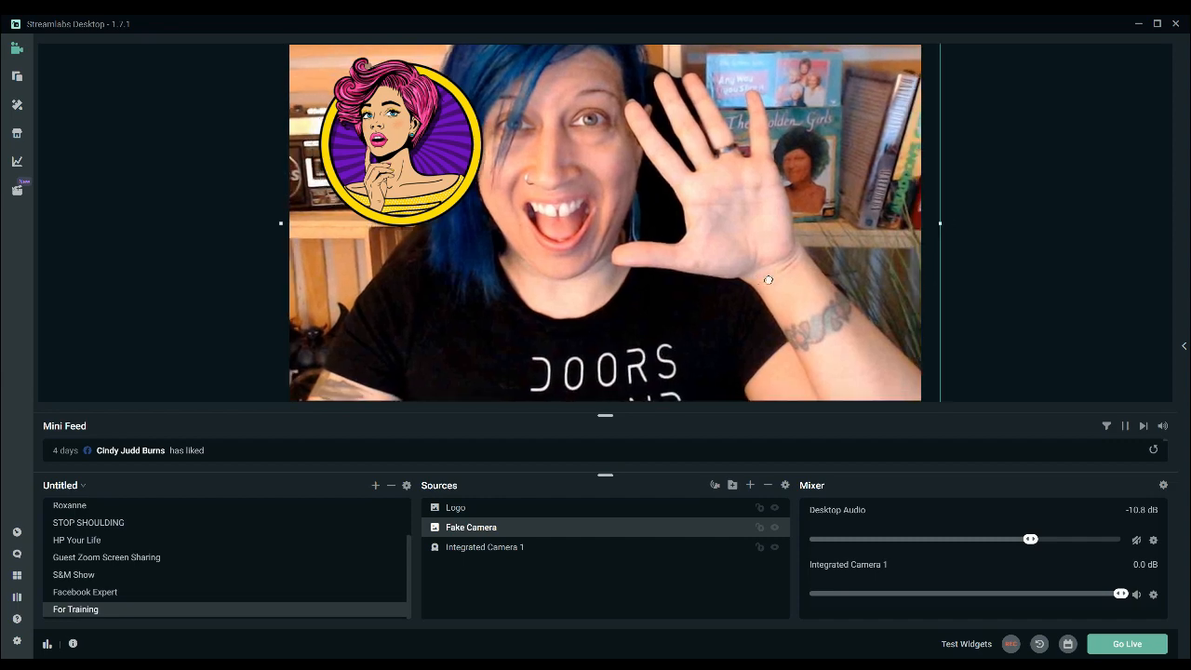
left_click(760, 527)
left_click(390, 339)
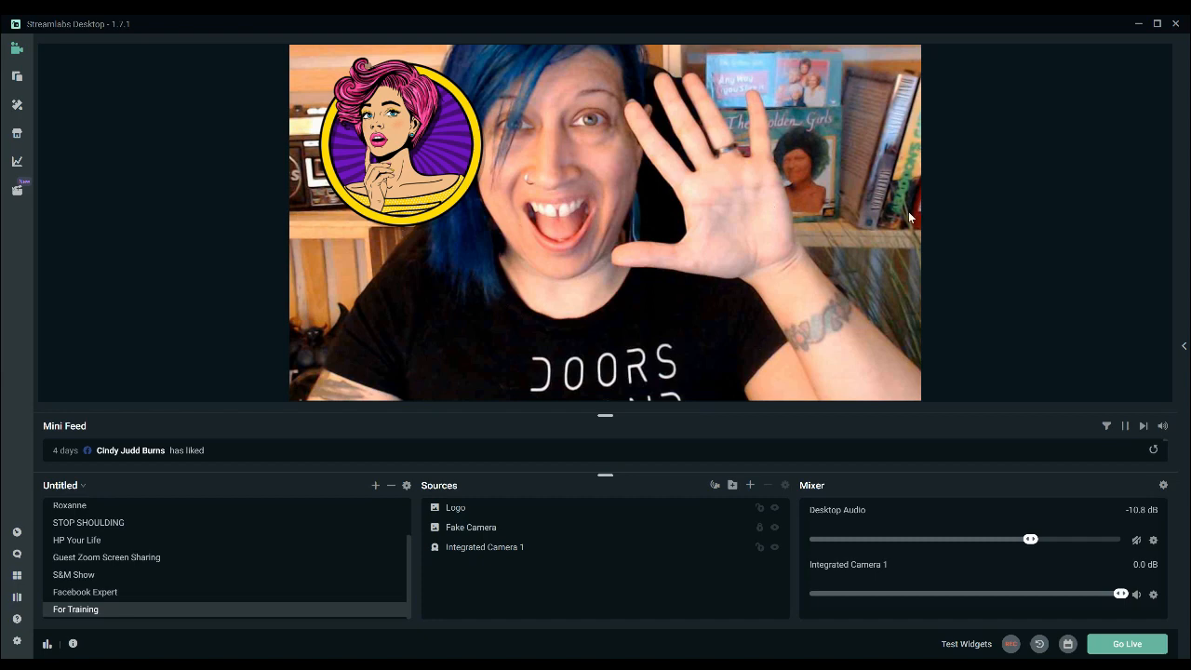
Shrink the Logo image and place it in the upper-right corner of the canvas.
left_click_drag(410, 119, 476, 151)
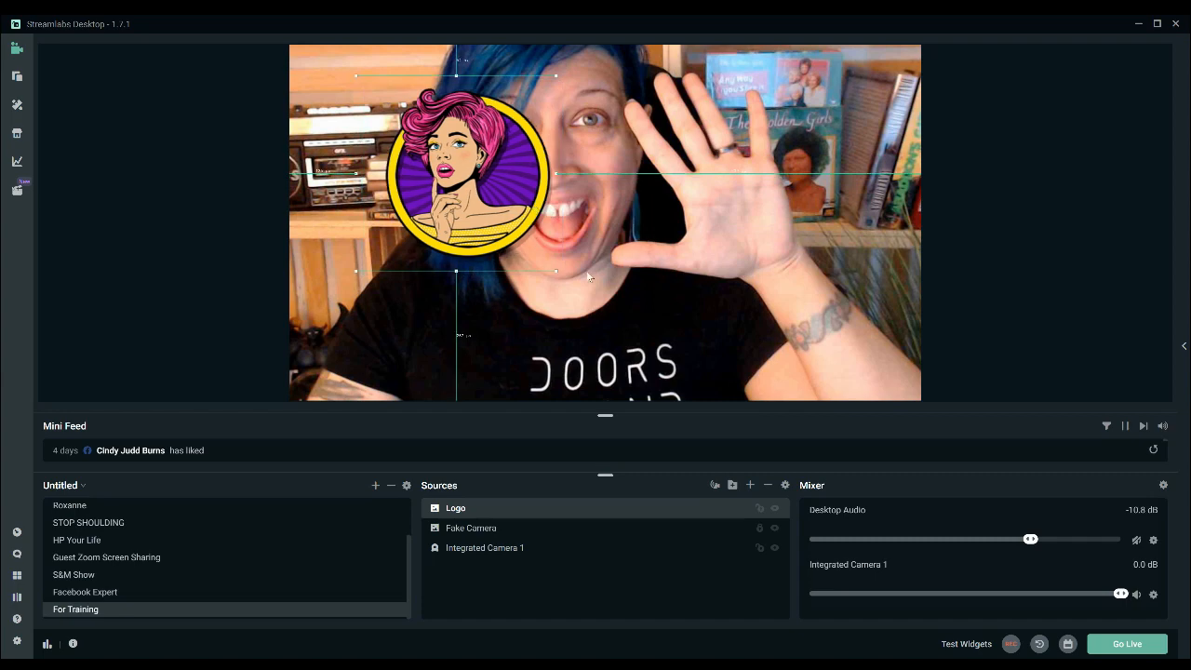
left_click_drag(561, 271, 905, 98)
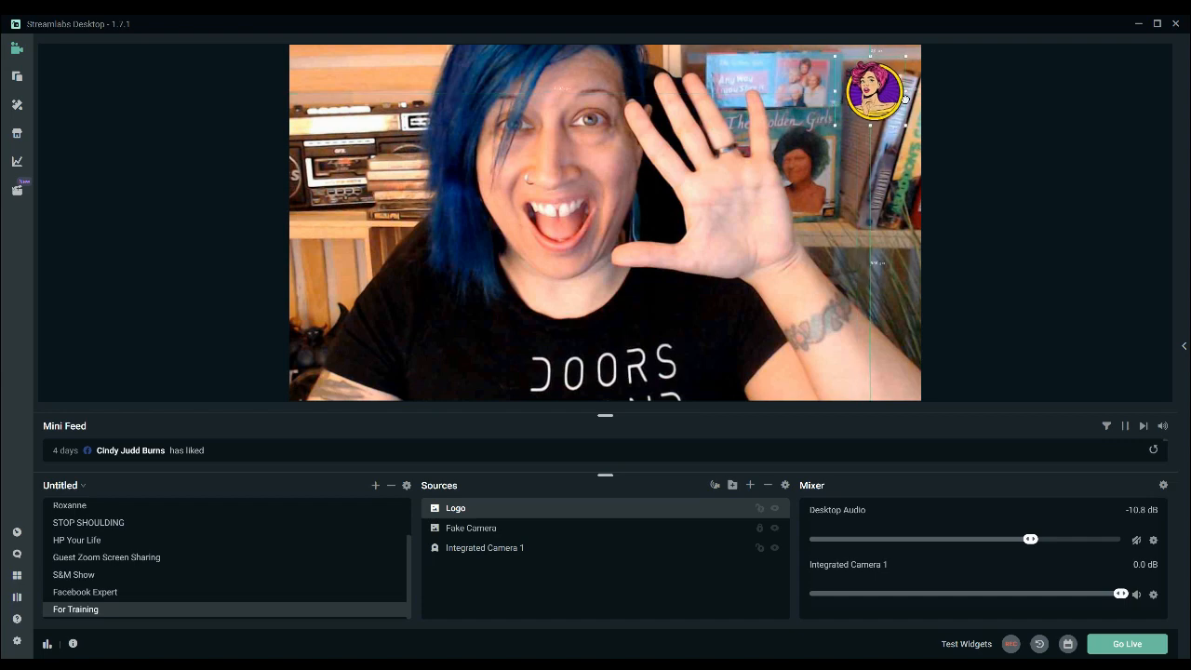
left_click(1013, 140)
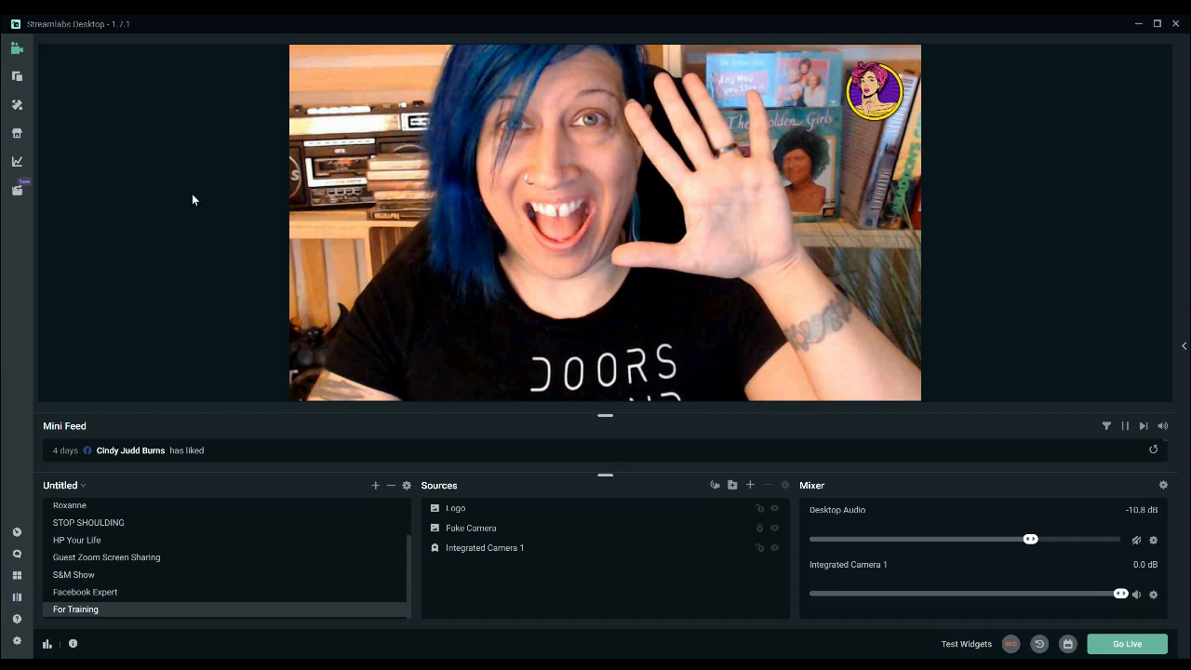
Add the beach photo as an image source named Picture, shrink it into the canvas's lower-right area, and hide it.
left_click(751, 487)
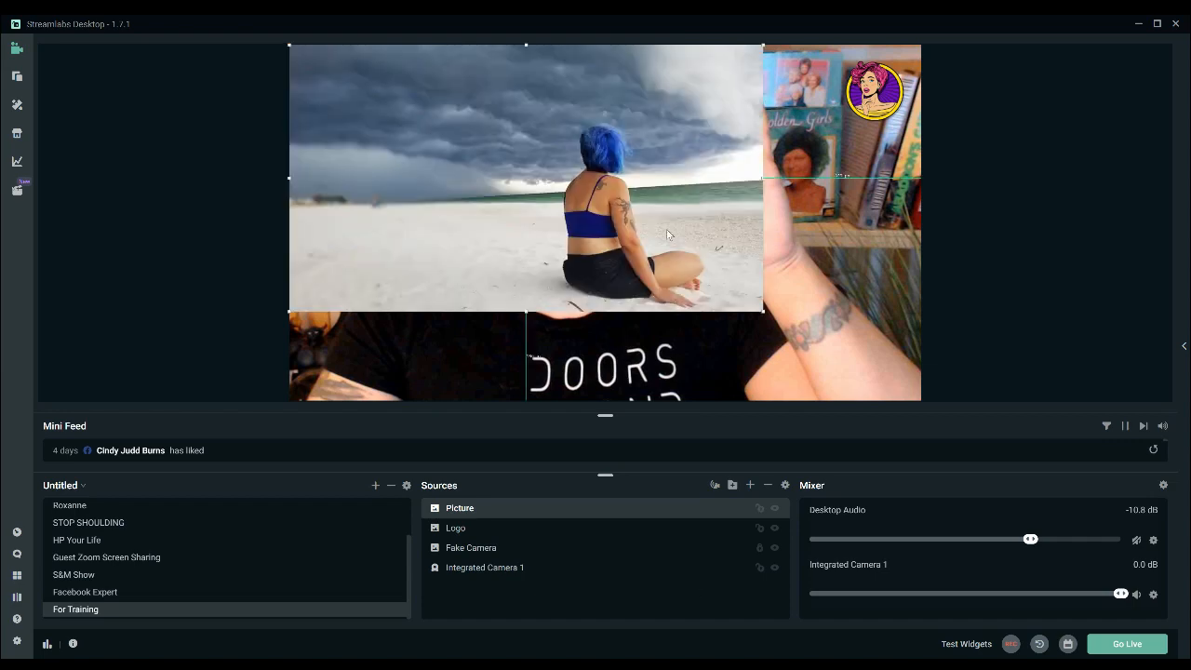
left_click_drag(763, 311, 499, 146)
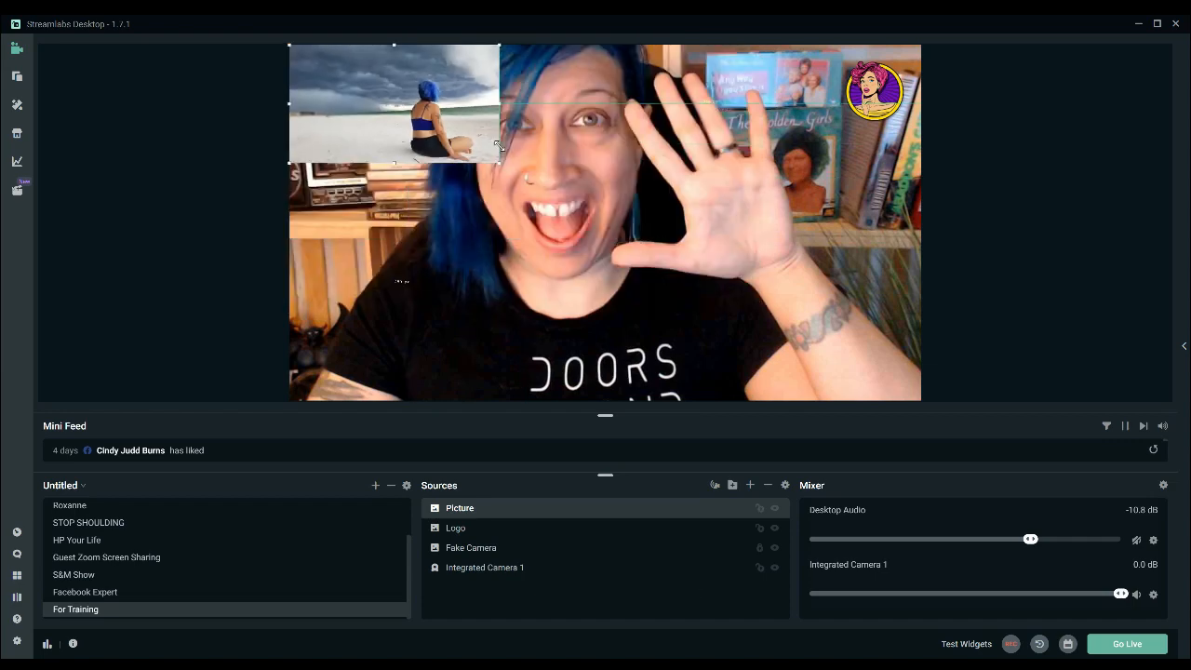
left_click_drag(412, 110, 805, 326)
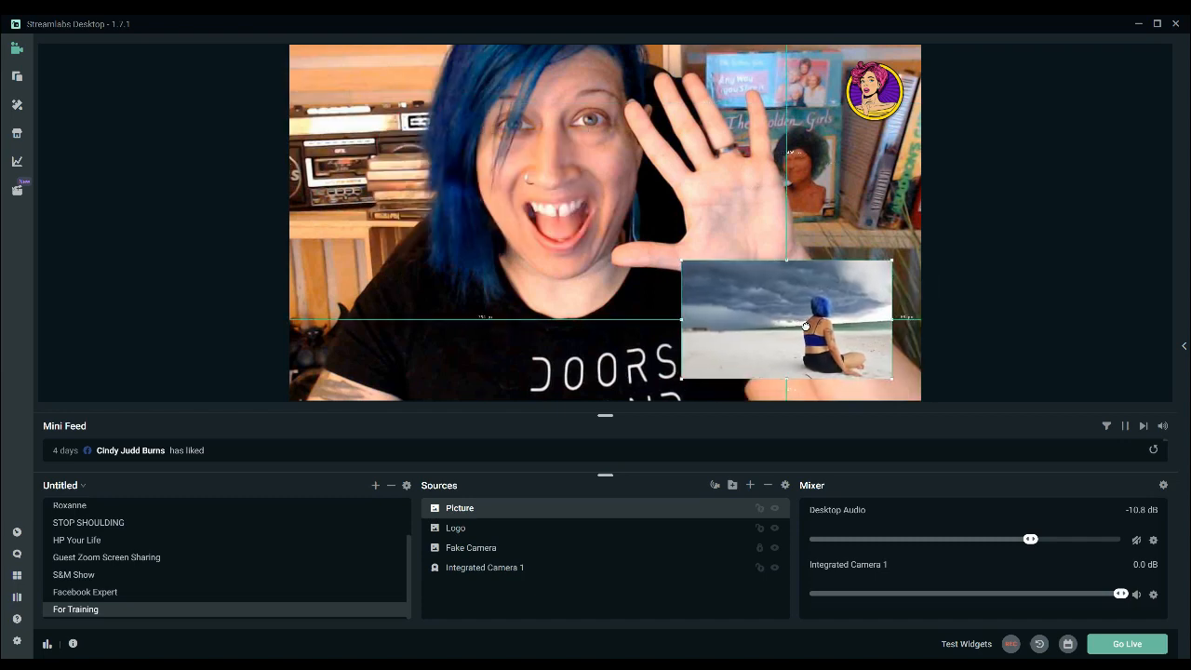
left_click(960, 287)
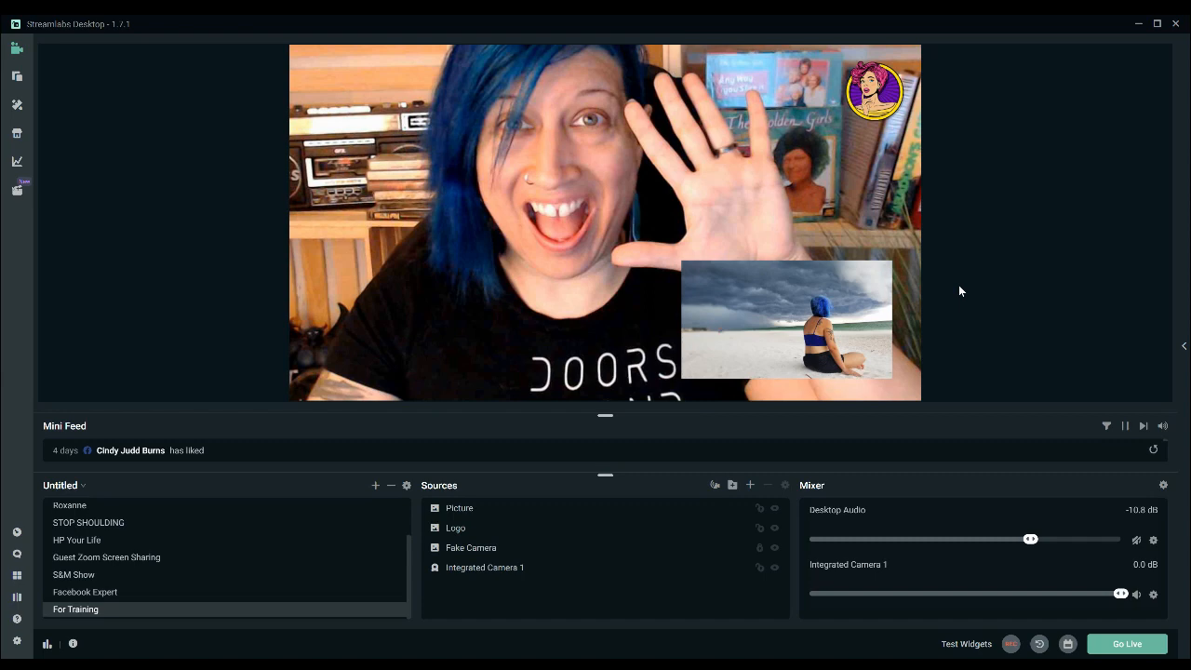
left_click(776, 510)
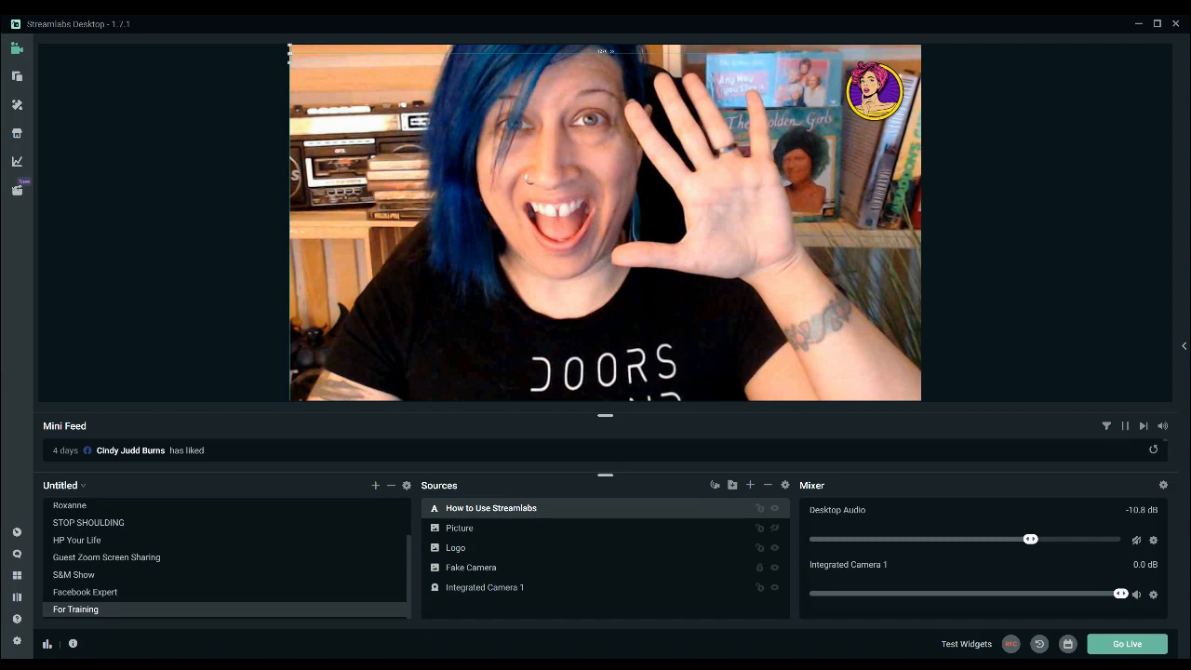
Add a text source named How to Use Streamlabs reading "How to set up Streamlabs" and enlarge it on the canvas.
type("How to set up")
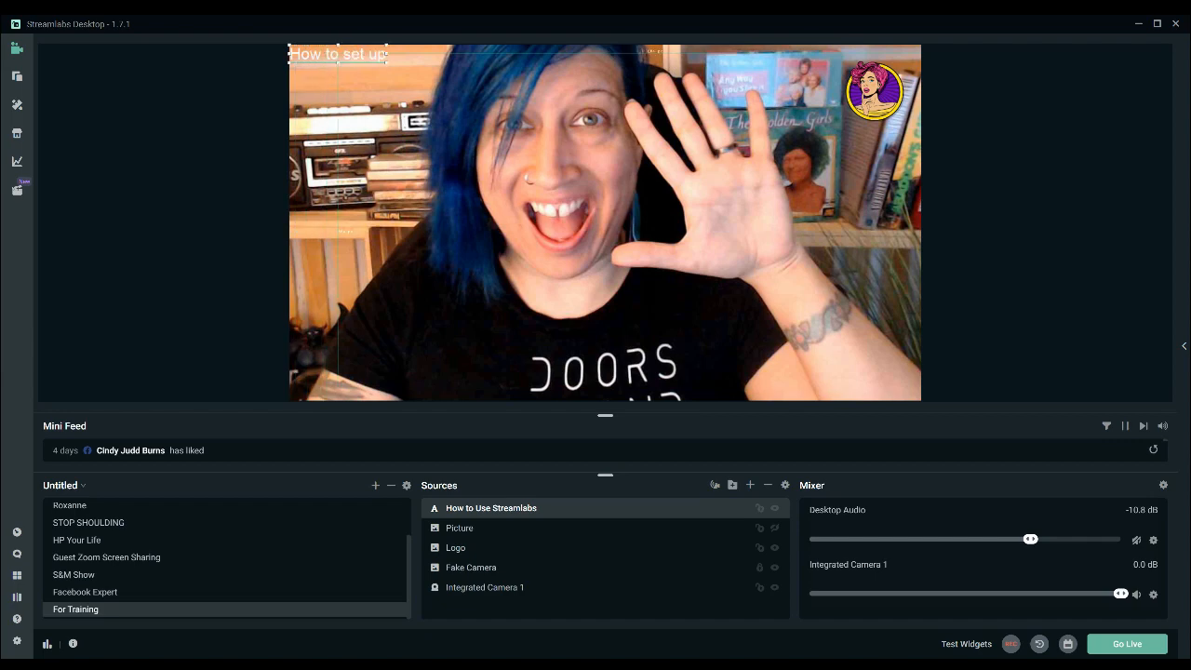
type(" streamlabs")
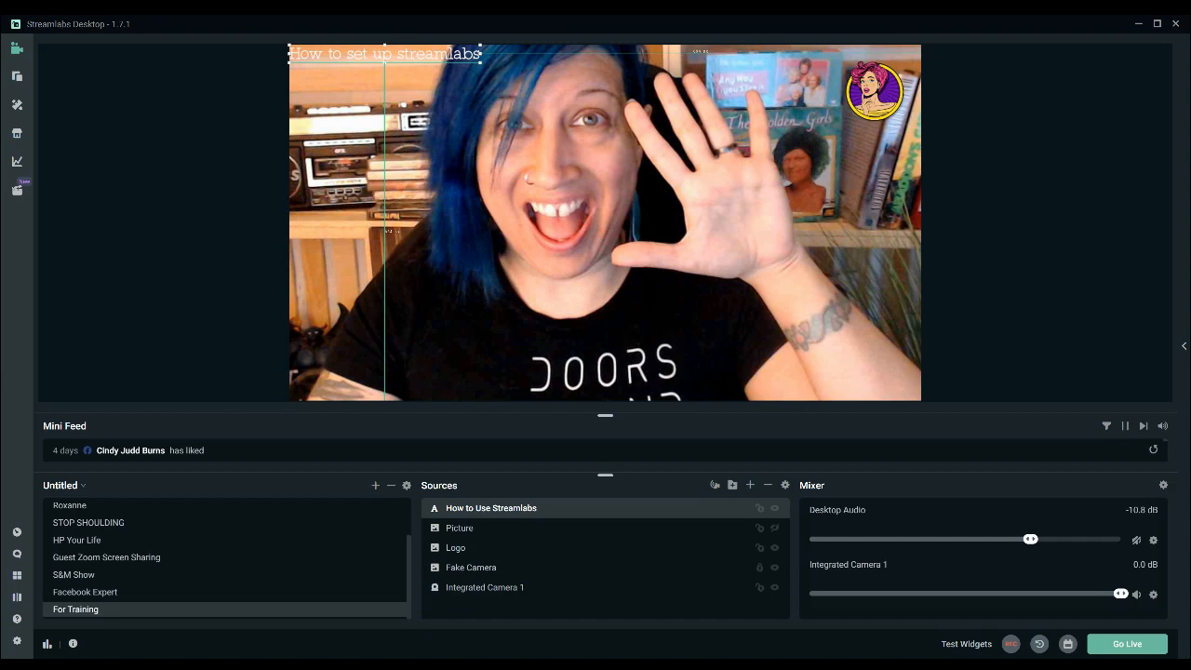
left_click_drag(480, 62, 547, 69)
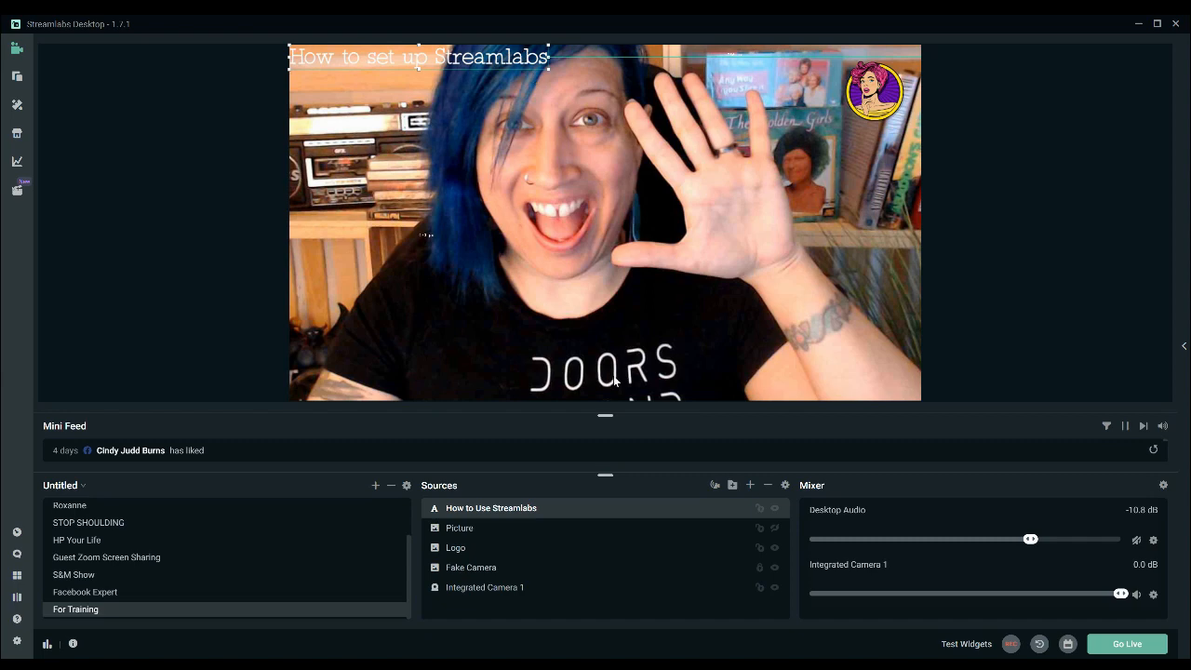
Lock the hidden Picture source so it cannot be selected or moved on the canvas.
left_click(789, 270)
left_click(723, 222)
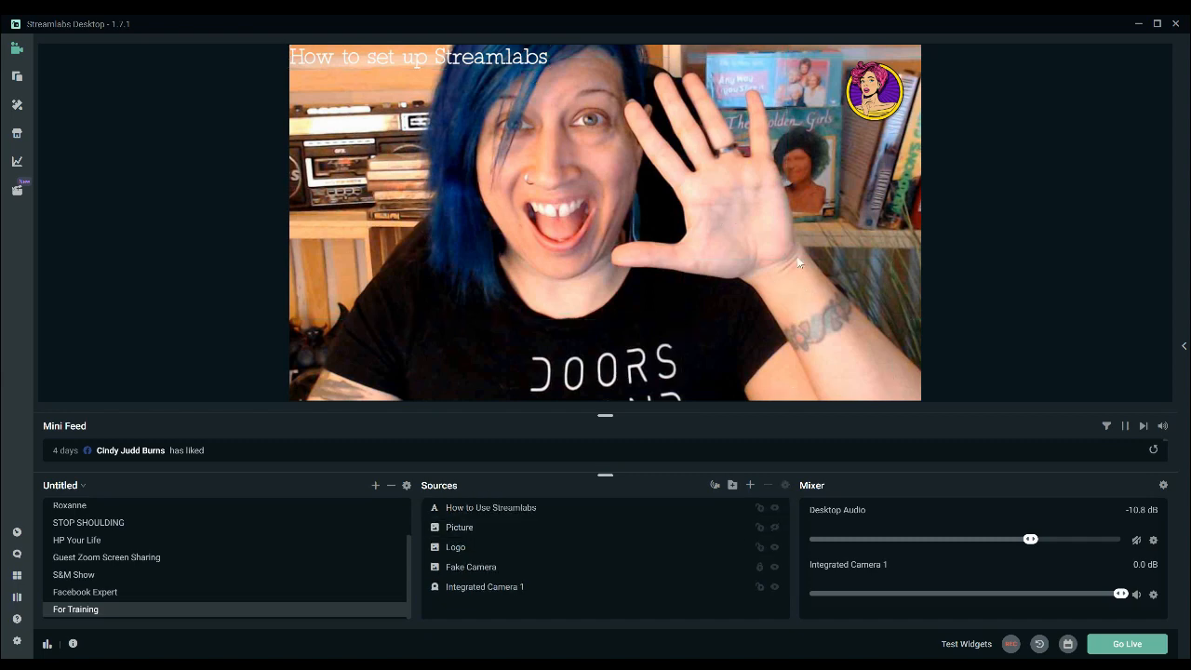
left_click(817, 309)
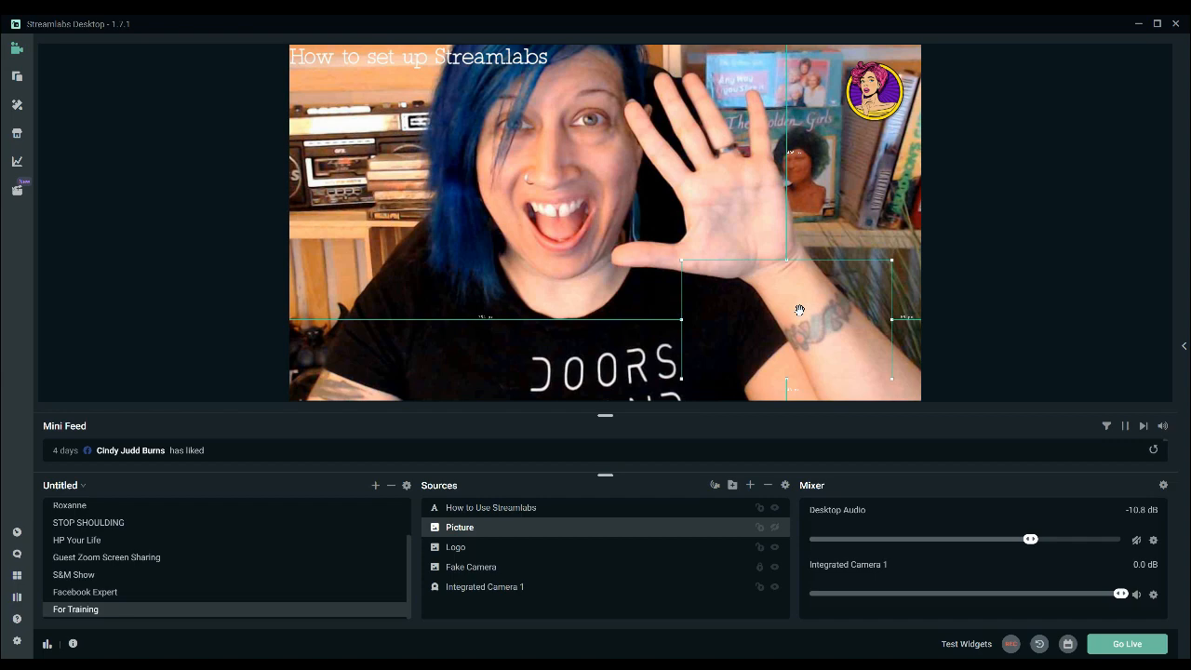
left_click(761, 528)
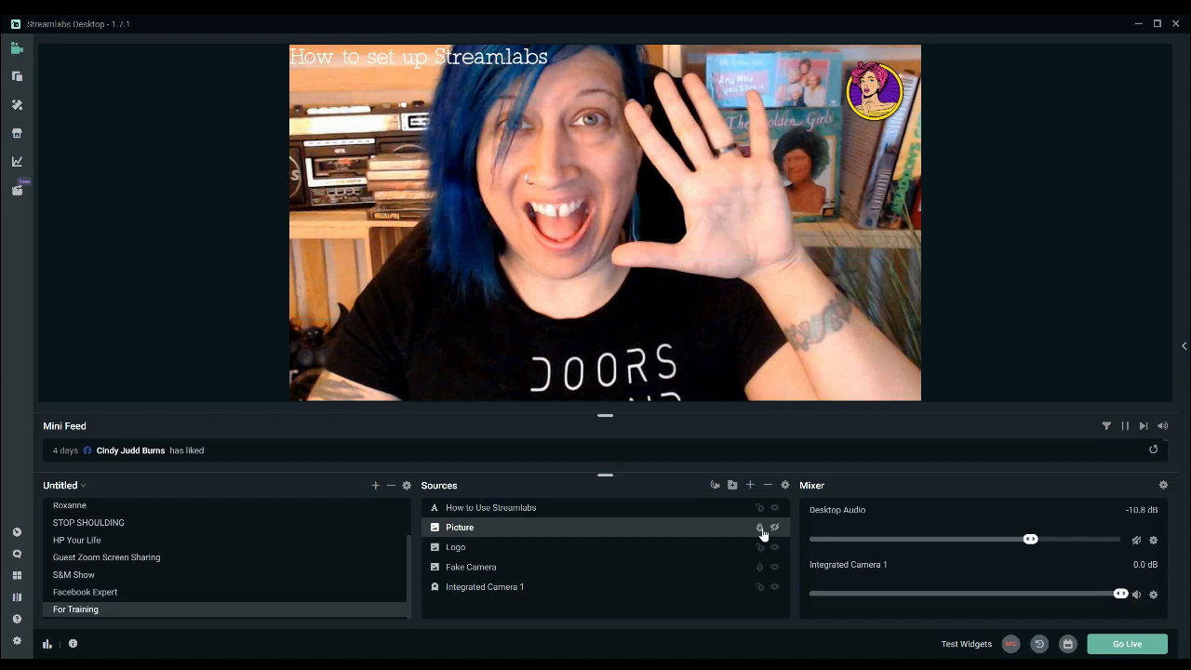
left_click(815, 300)
Move the title text to the canvas's lower-left area and add an image source named pink layered directly beneath it.
left_click_drag(493, 57, 517, 375)
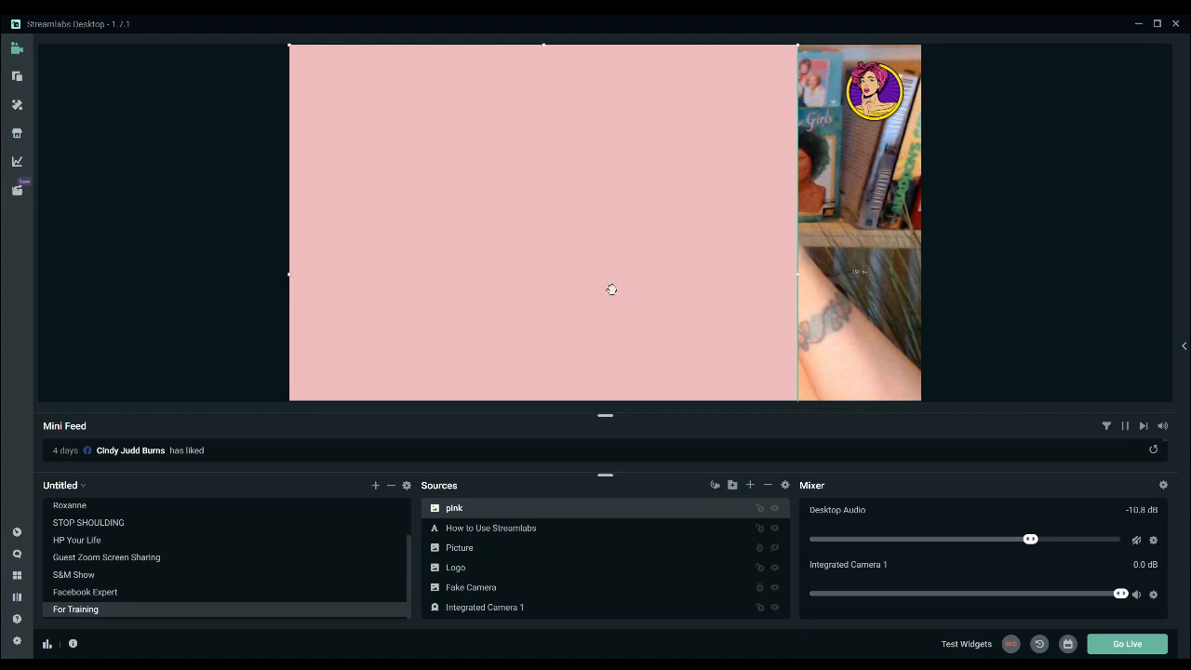
left_click_drag(468, 517, 475, 549)
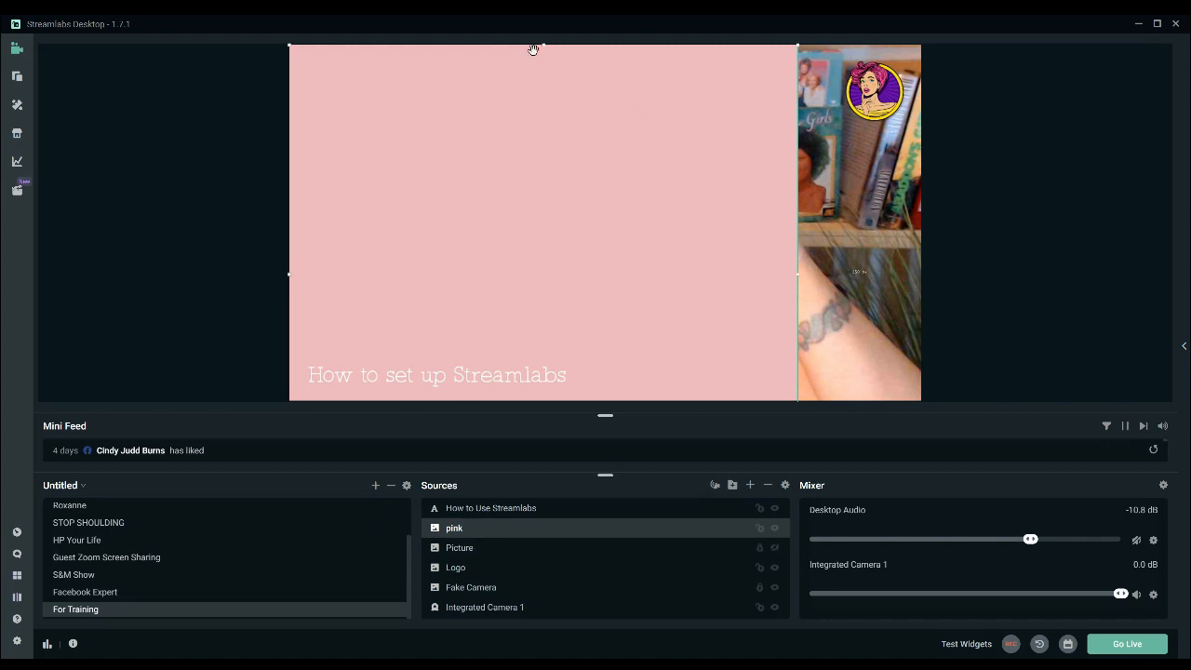
Shrink the pink image into a thin banner behind the title at the canvas's lower-left corner and lock it.
left_click_drag(544, 44, 609, 155)
left_click_drag(608, 232, 546, 196)
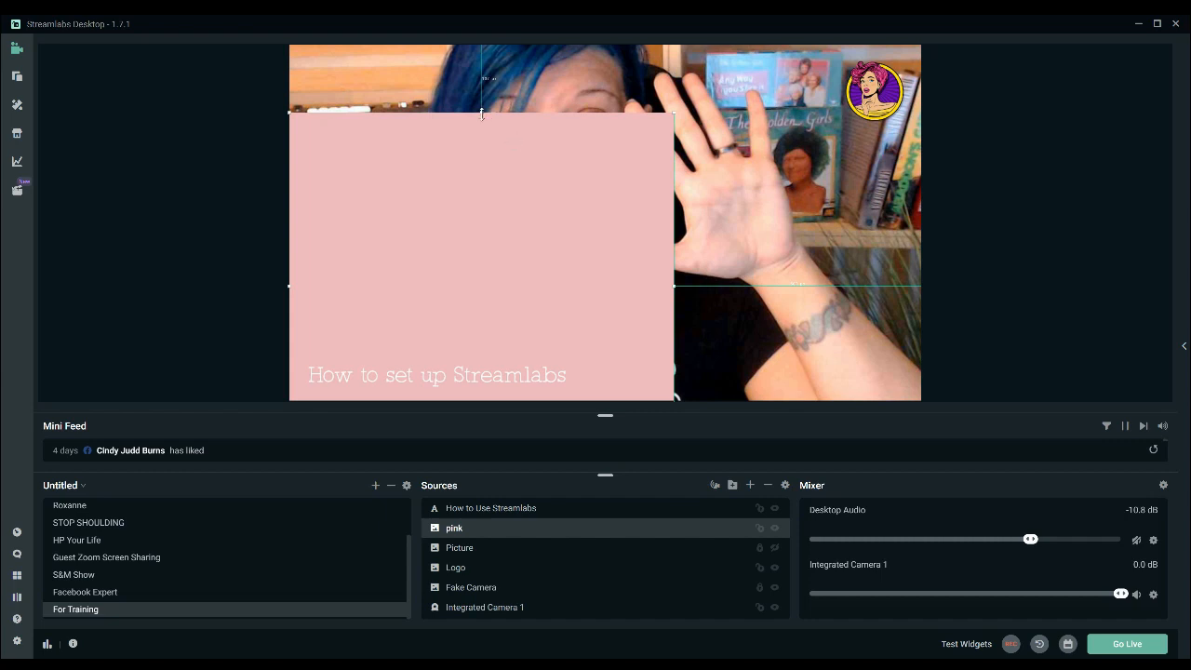
left_click_drag(484, 114, 478, 364)
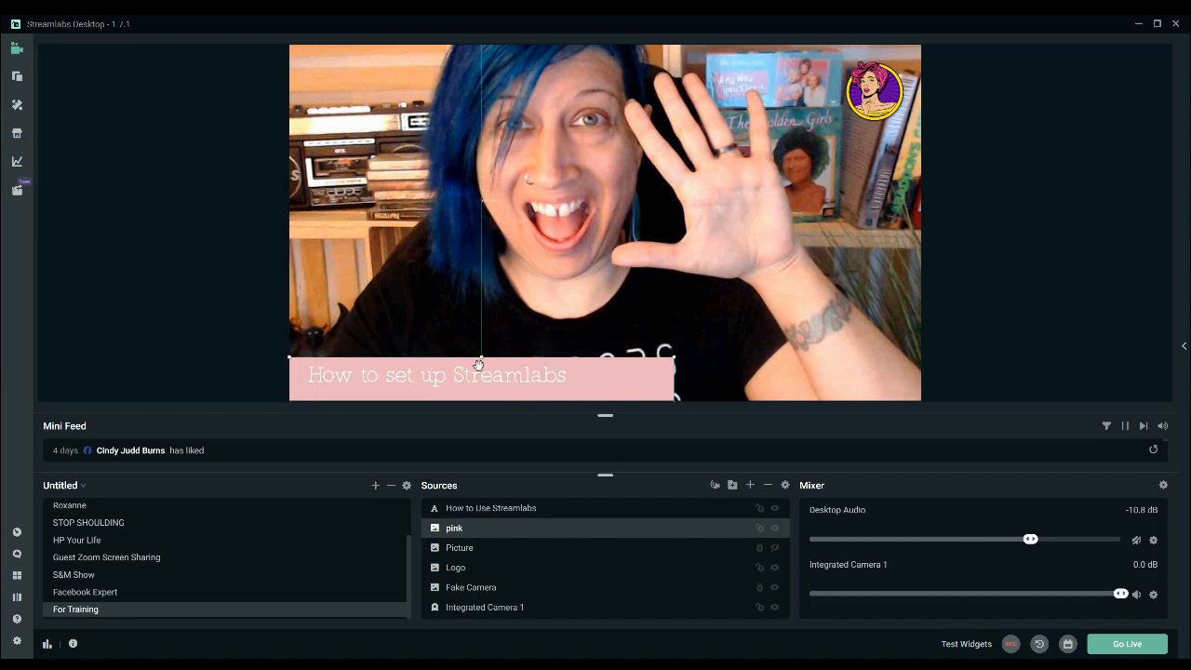
left_click(760, 529)
Center the title text better on the banner and shift the pink banner left to fit the text, relocking the banner.
left_click_drag(494, 377, 492, 381)
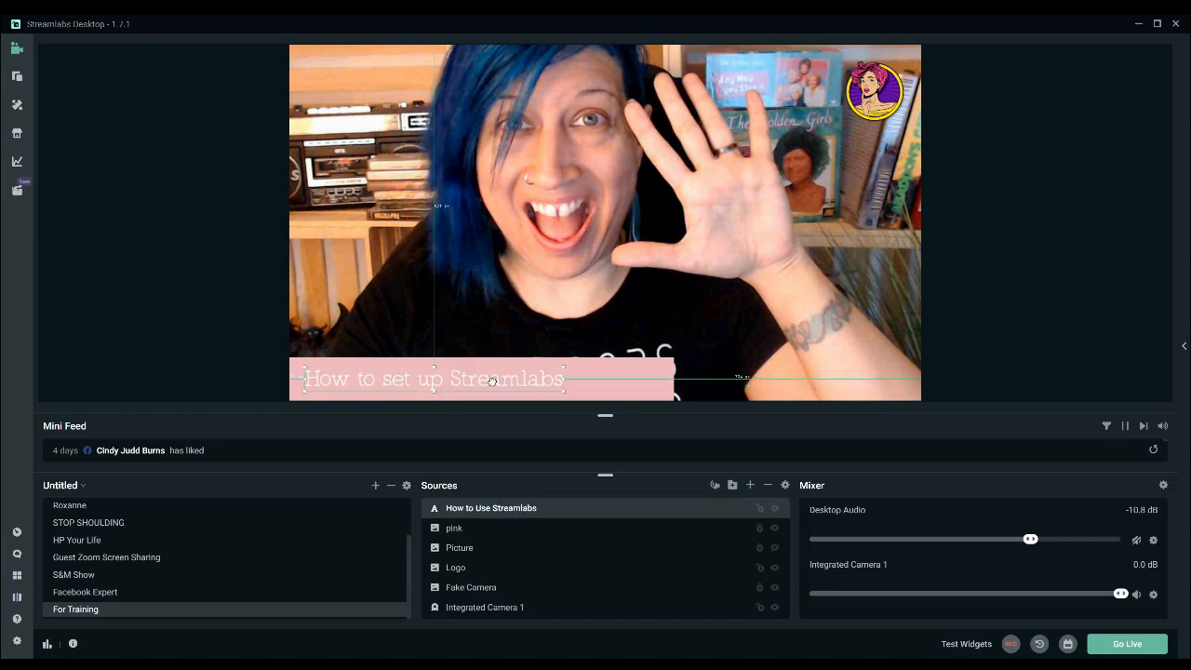
left_click(608, 391)
left_click(760, 529)
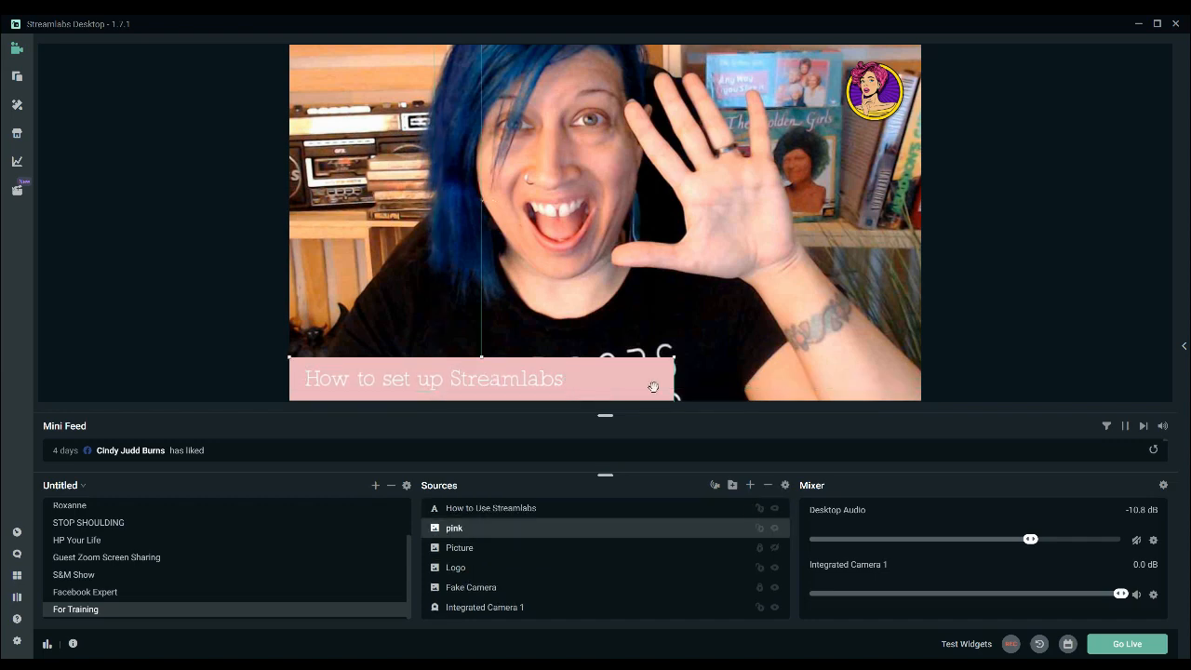
left_click_drag(637, 385, 592, 382)
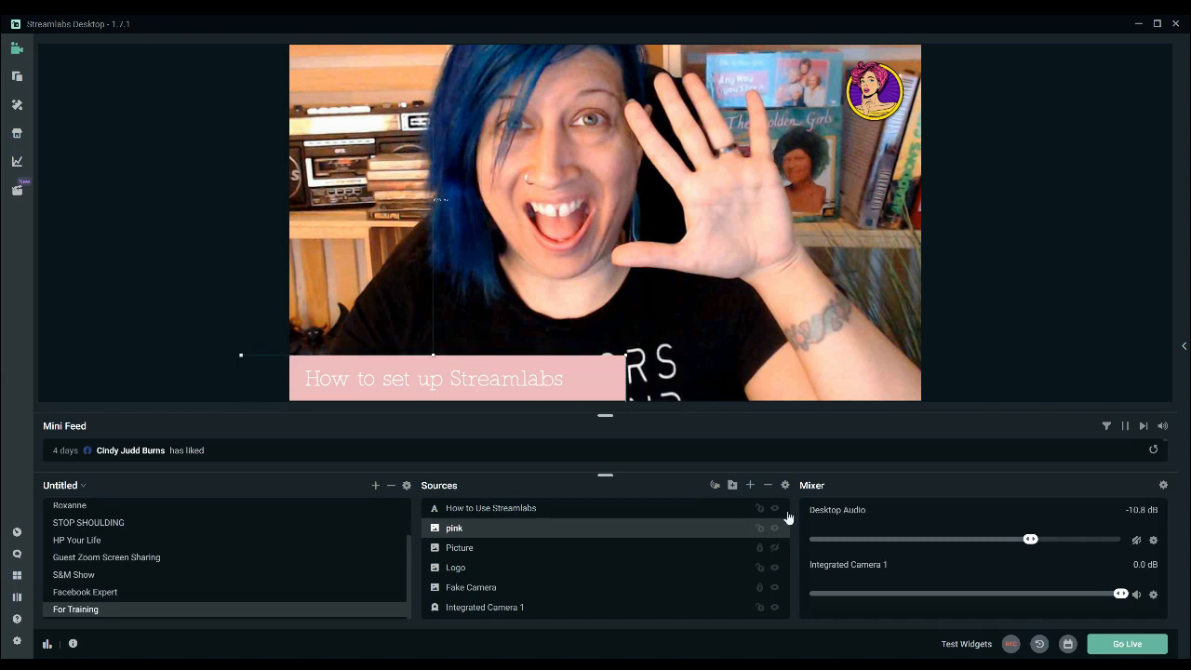
left_click(760, 529)
Change the color of the How to Use Streamlabs title text to dark red.
left_click(617, 511)
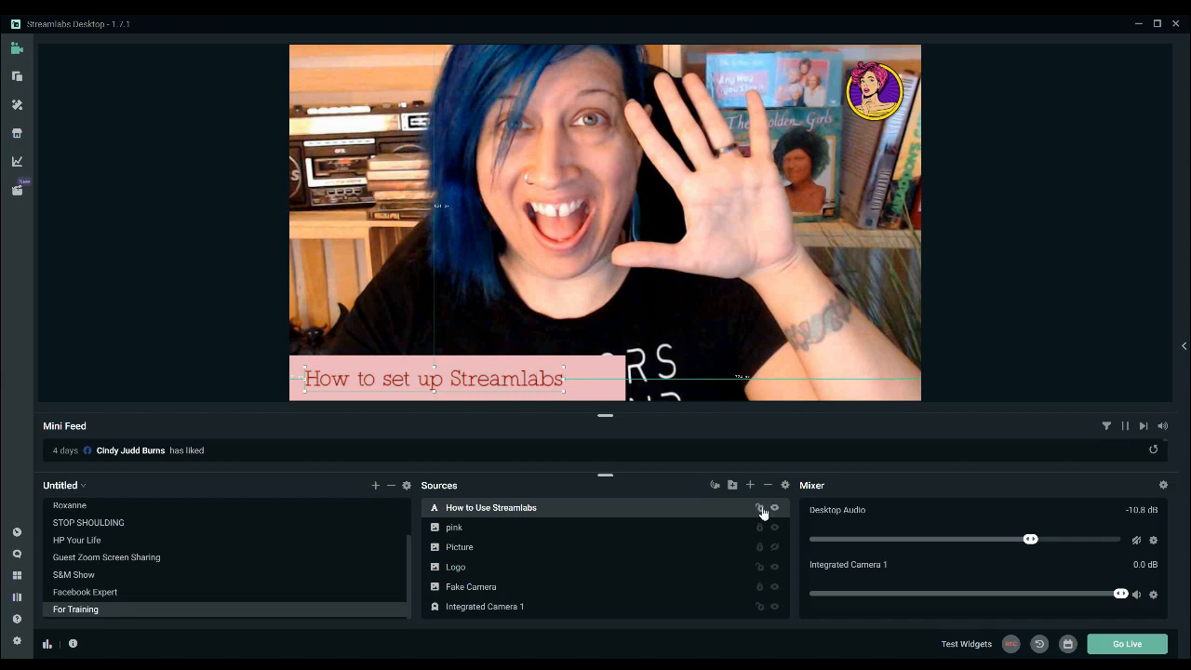
left_click(1003, 261)
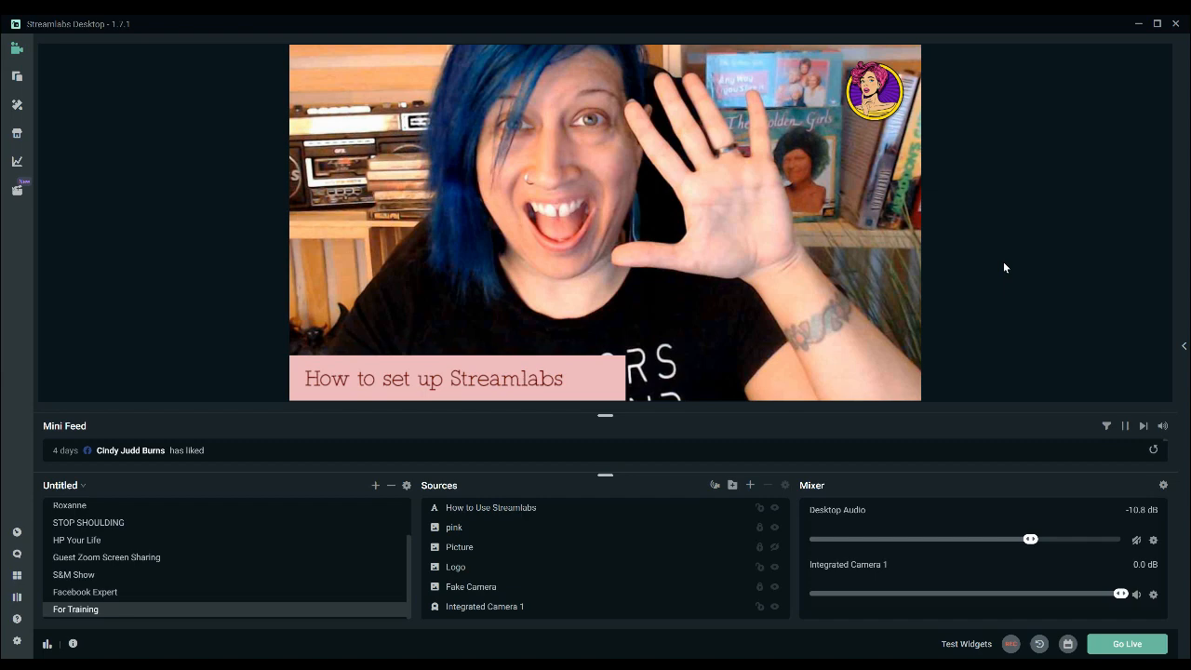
Switch through the Facebook Expert and S&M Show scenes and return to the For Training scene.
left_click(119, 592)
left_click(120, 574)
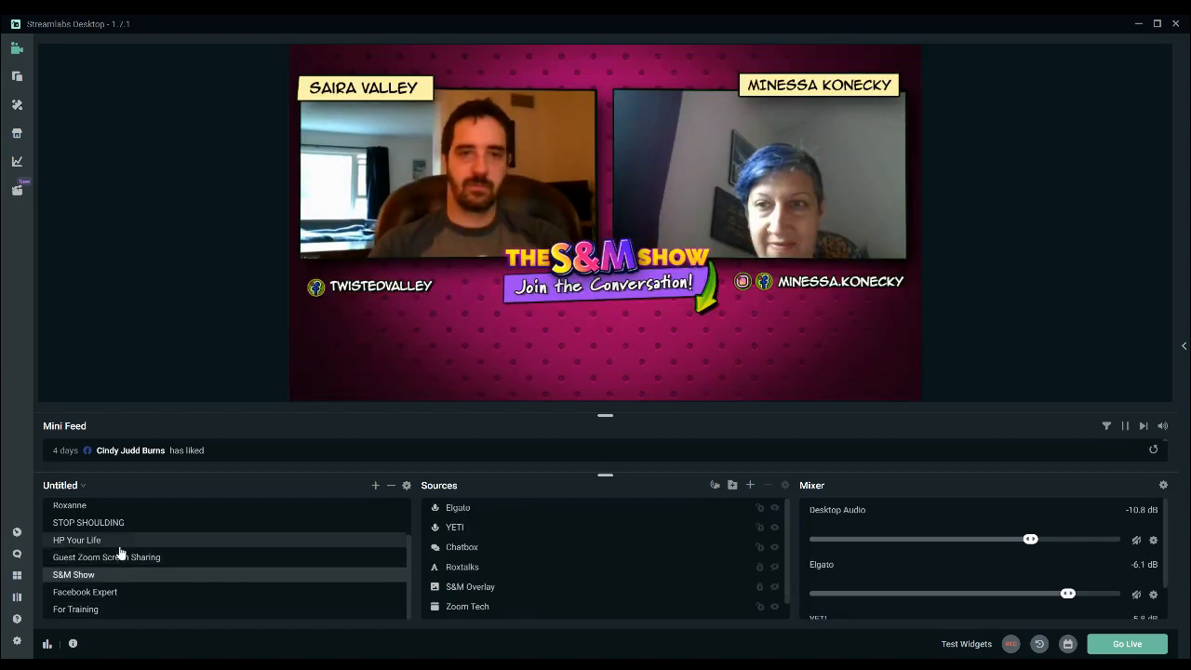
left_click(115, 609)
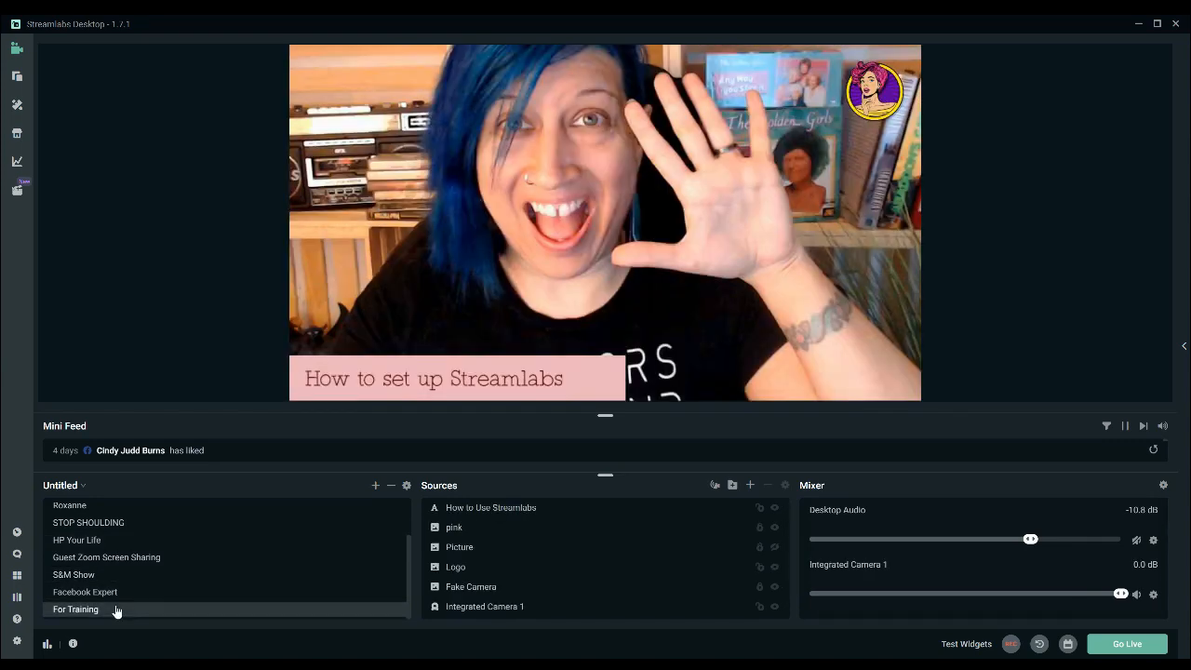